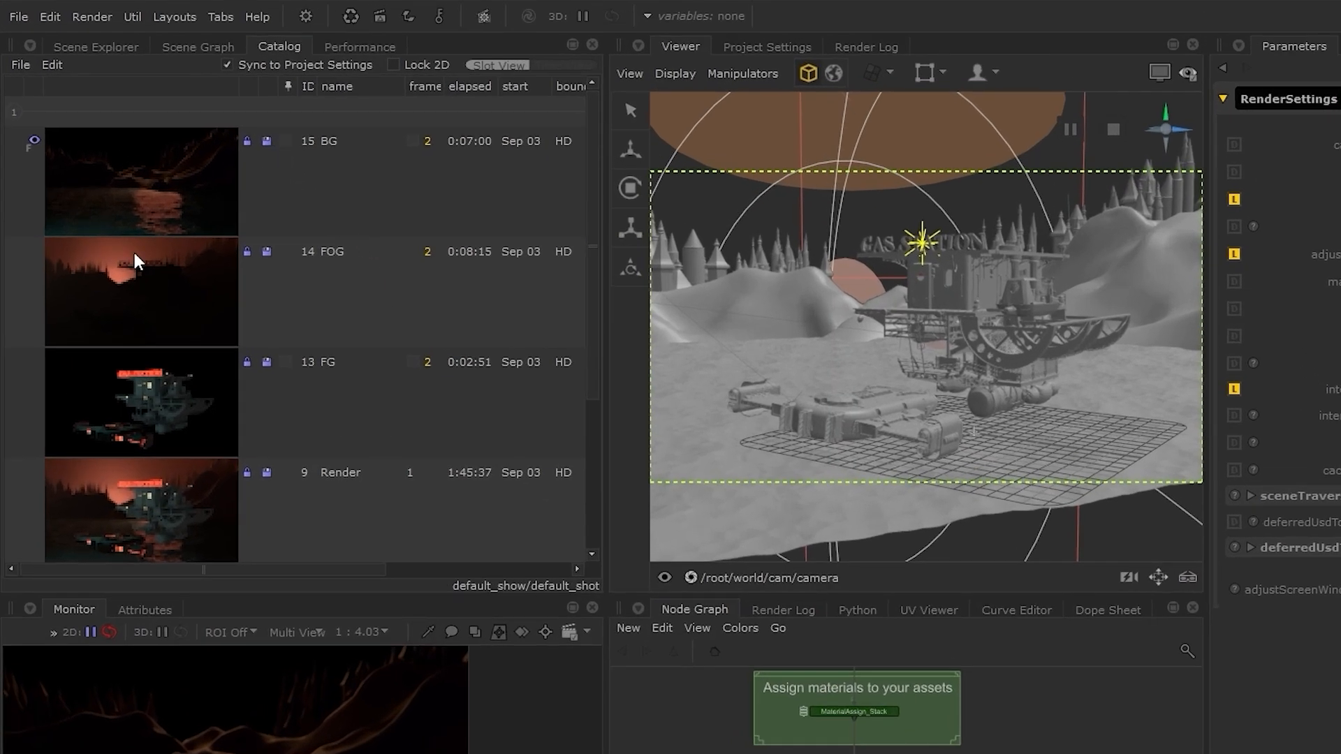
- Export the selected BG catalog image to the project's renders folder as first_contact_BG.###.exr
left_click(341, 192)
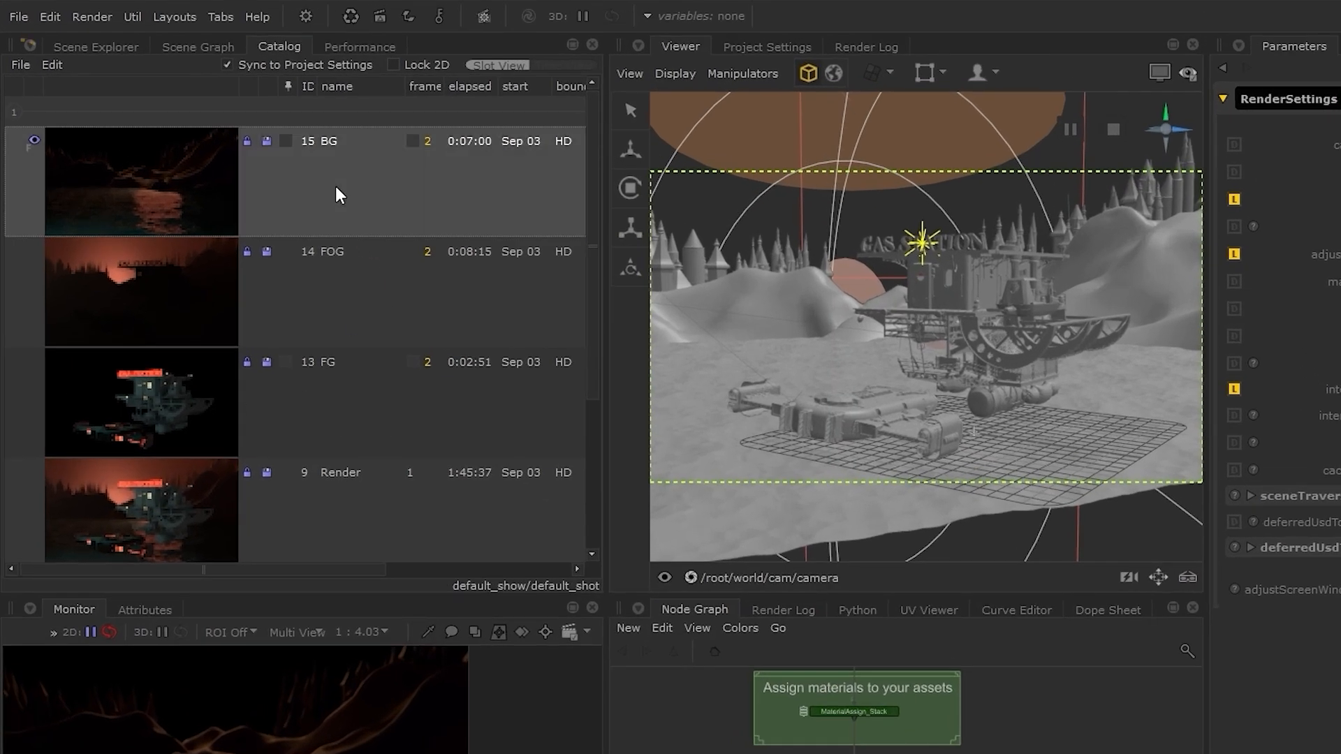
left_click(21, 64)
mouse_move(115, 104)
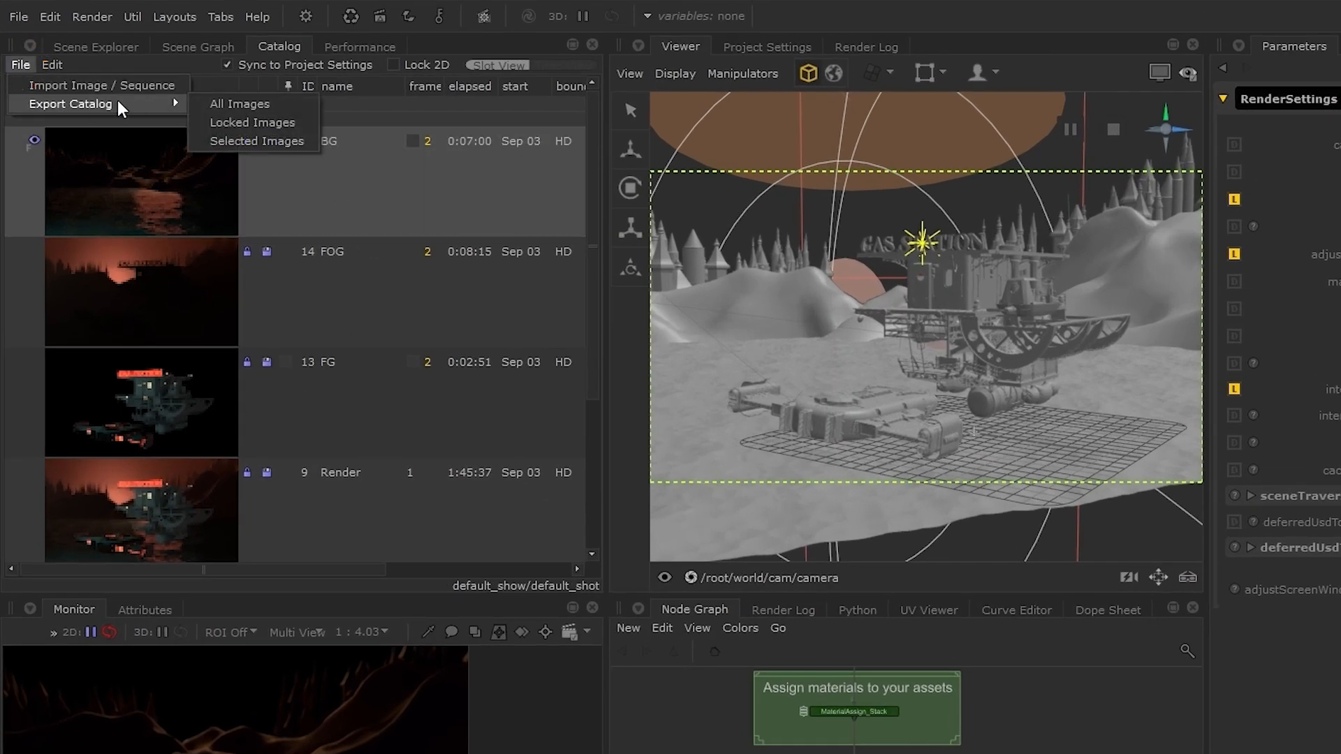
left_click(297, 141)
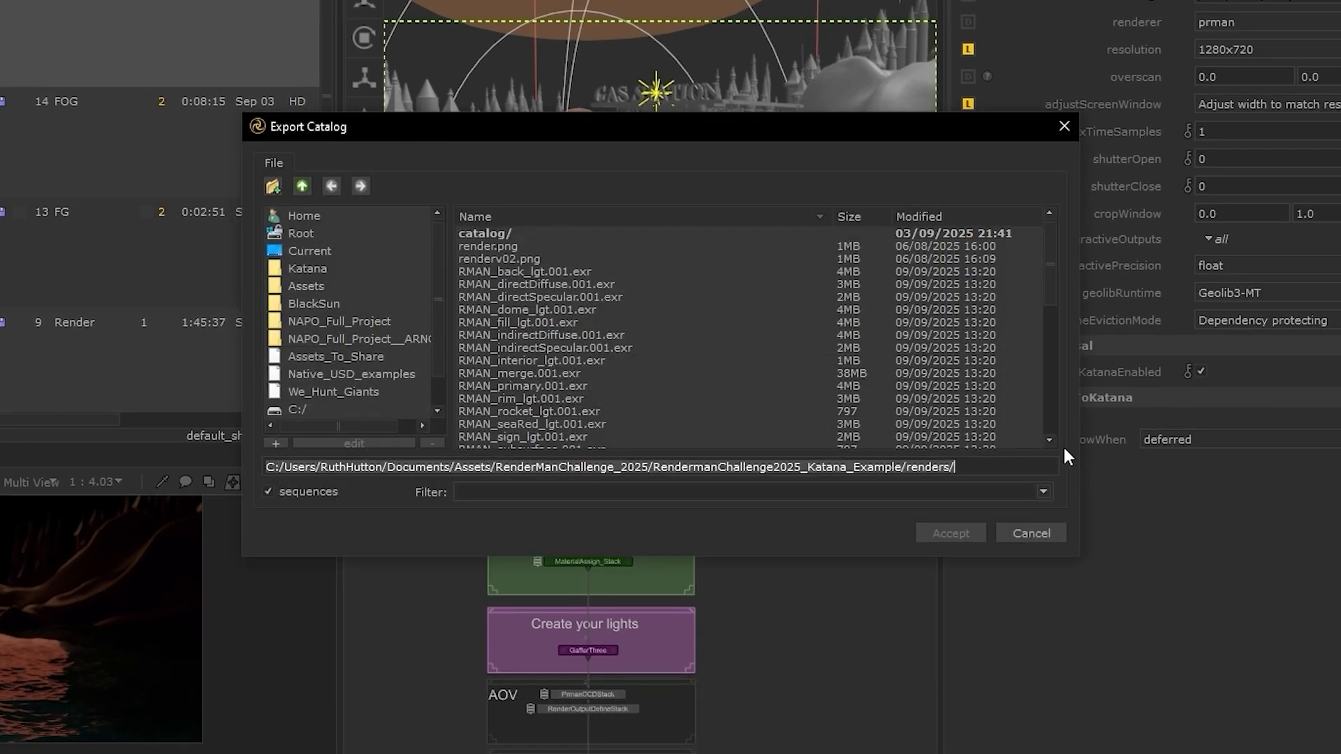
type("fir")
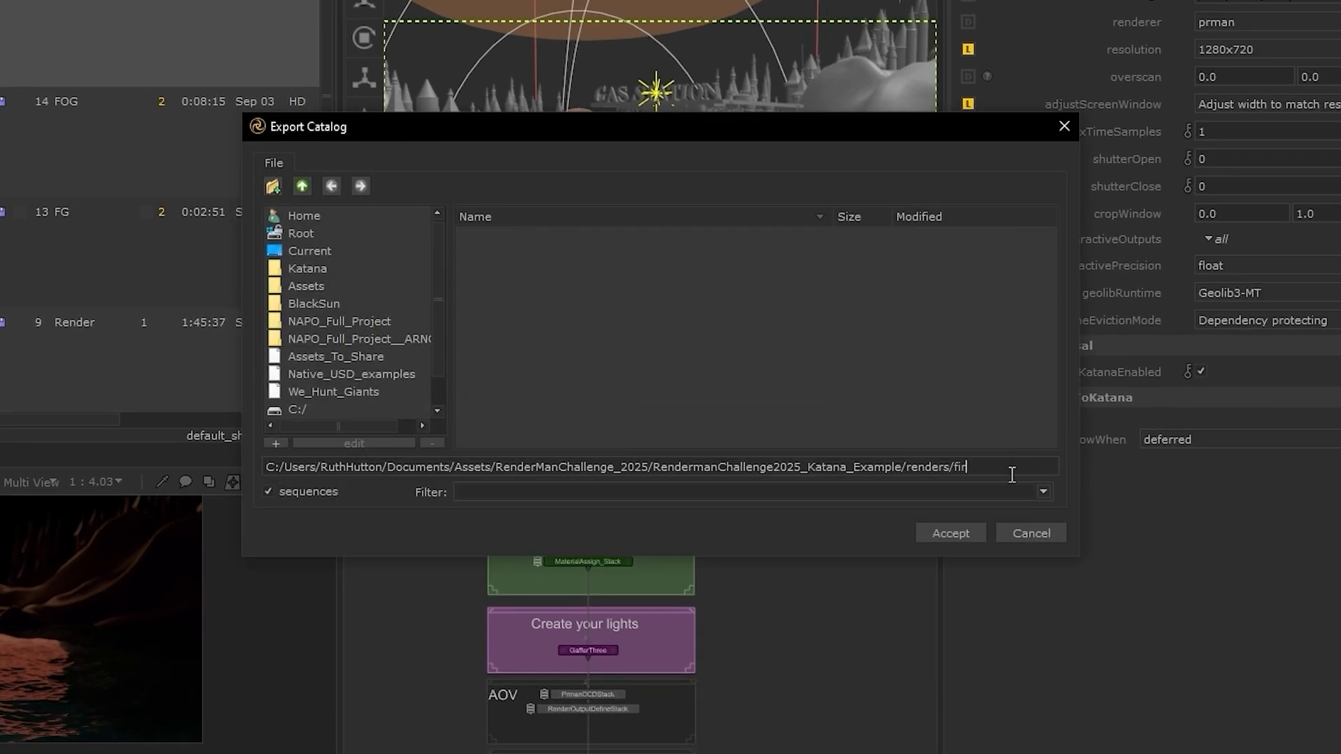
type("st_contact_BG.###.exr")
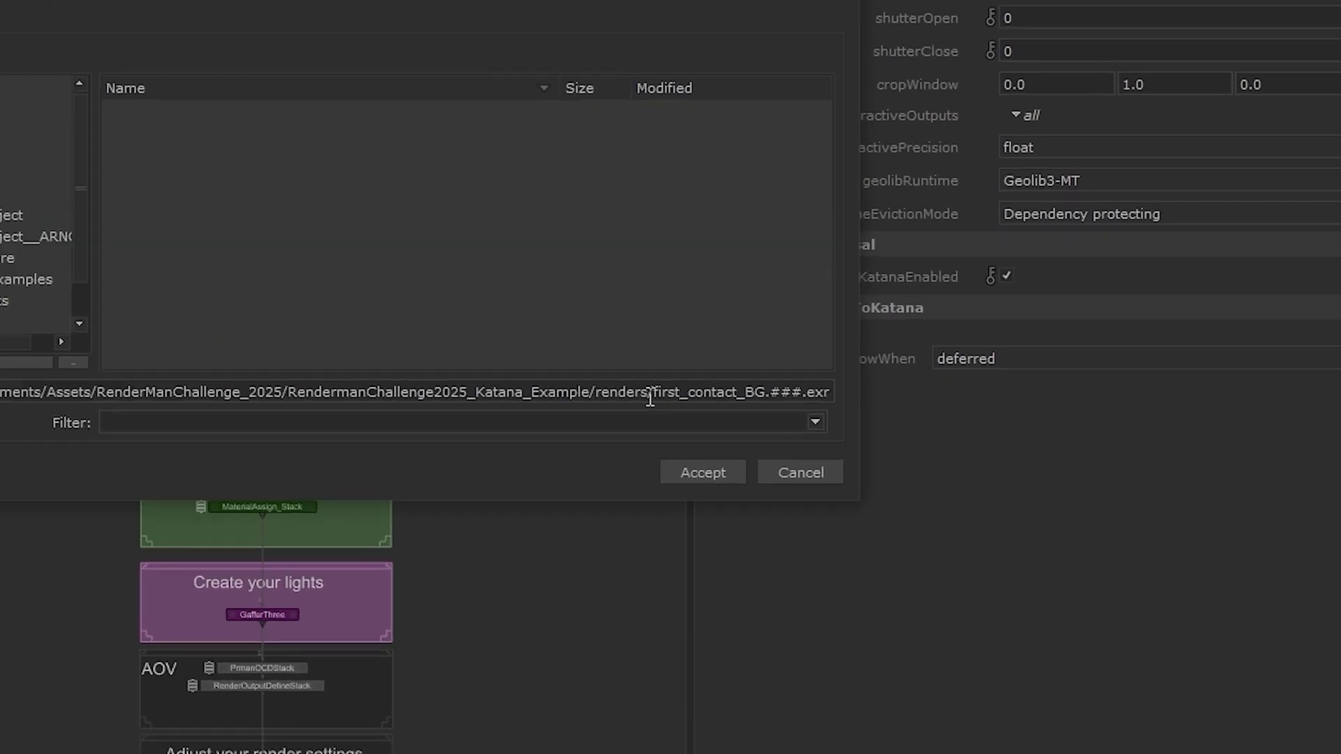
left_click_drag(654, 394, 830, 407)
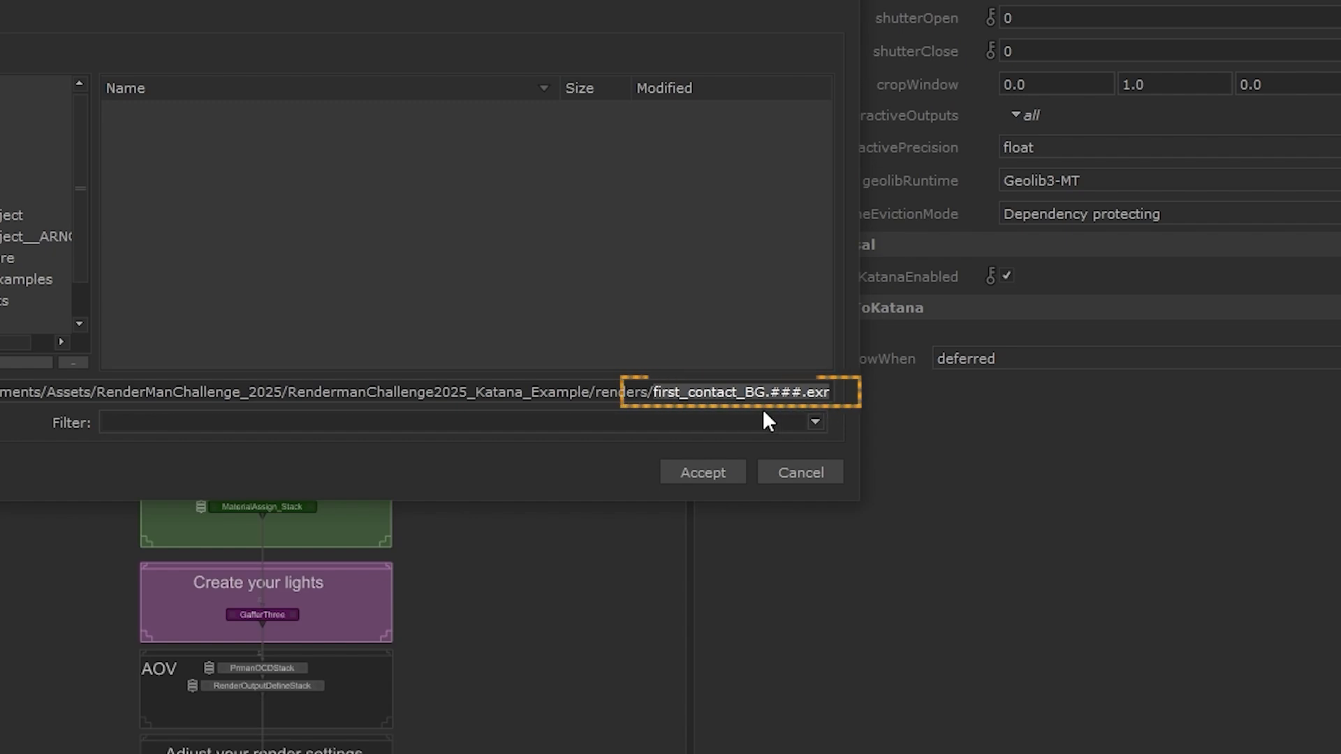
left_click(727, 469)
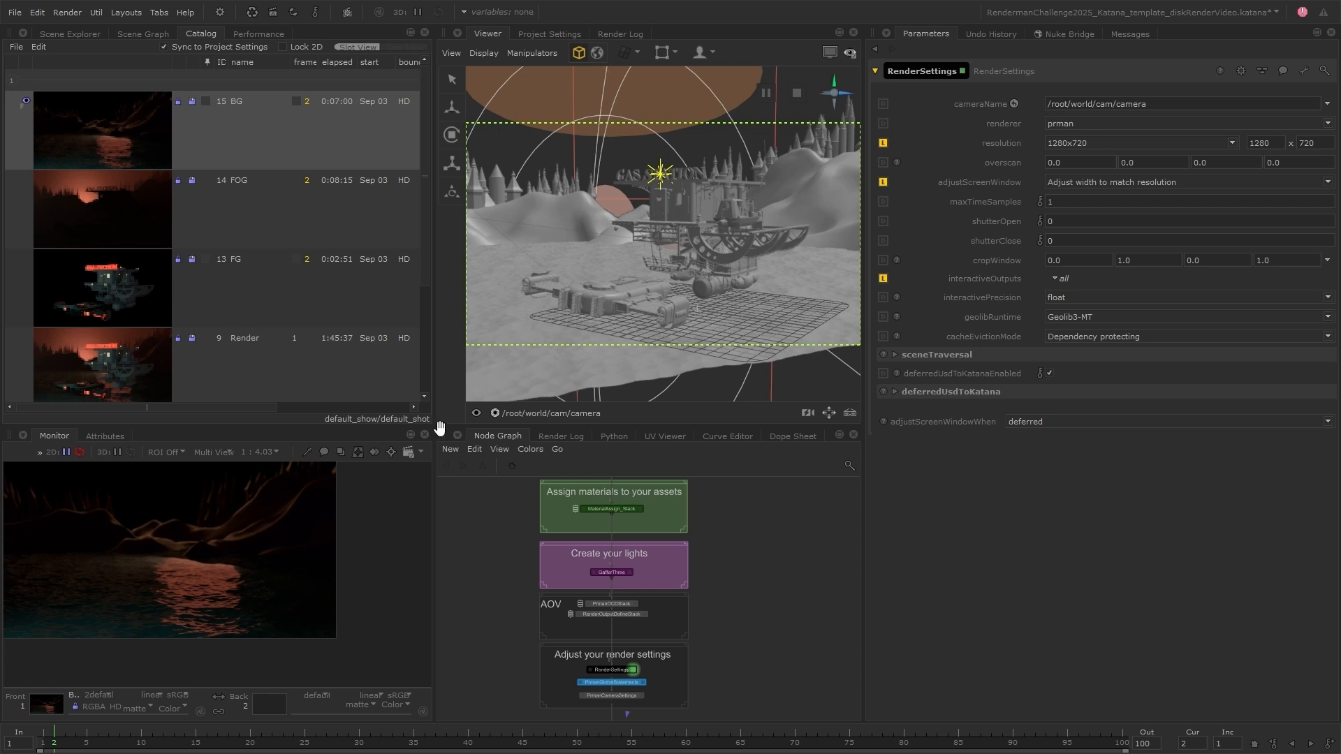
- Enlarge the node graph area and examine the Render node's render options and its list of outputs
left_click_drag(433, 426, 391, 285)
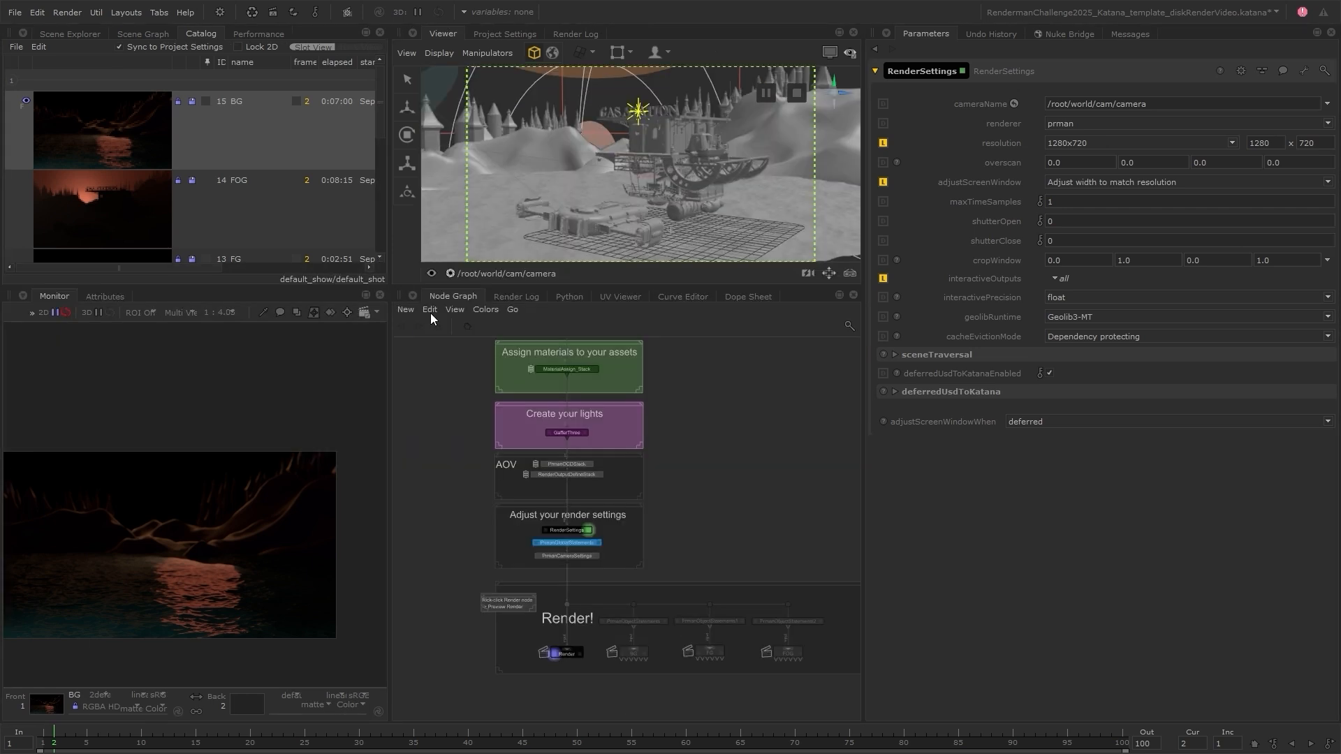
scroll(559, 664, "up", 5)
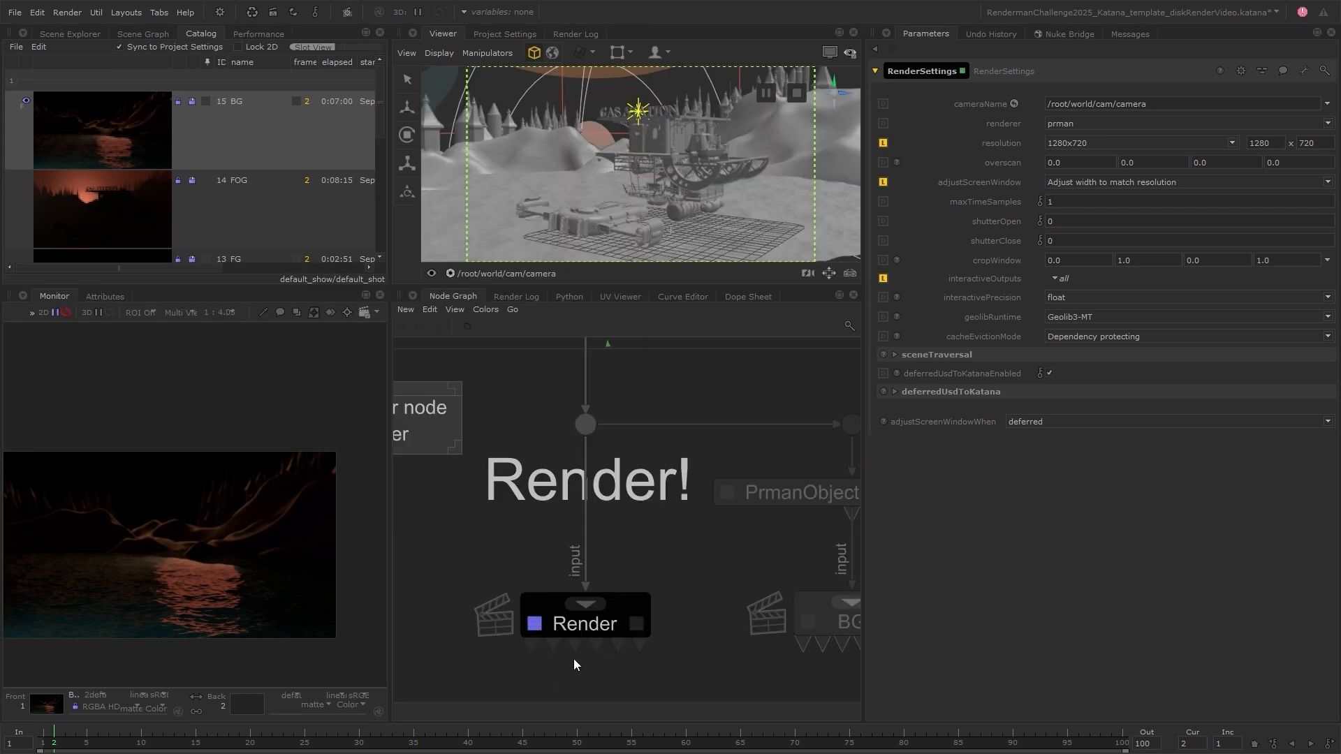
right_click(615, 626)
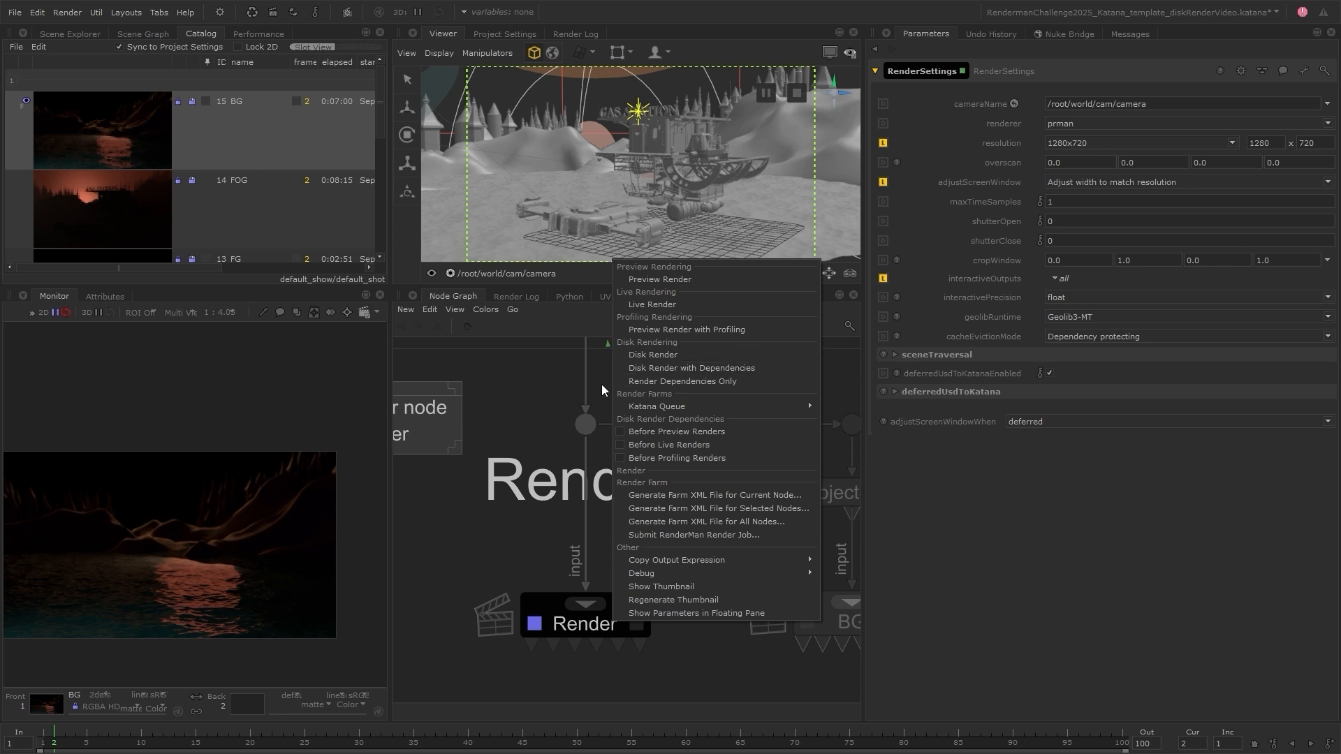
left_click(533, 399)
left_click(636, 624)
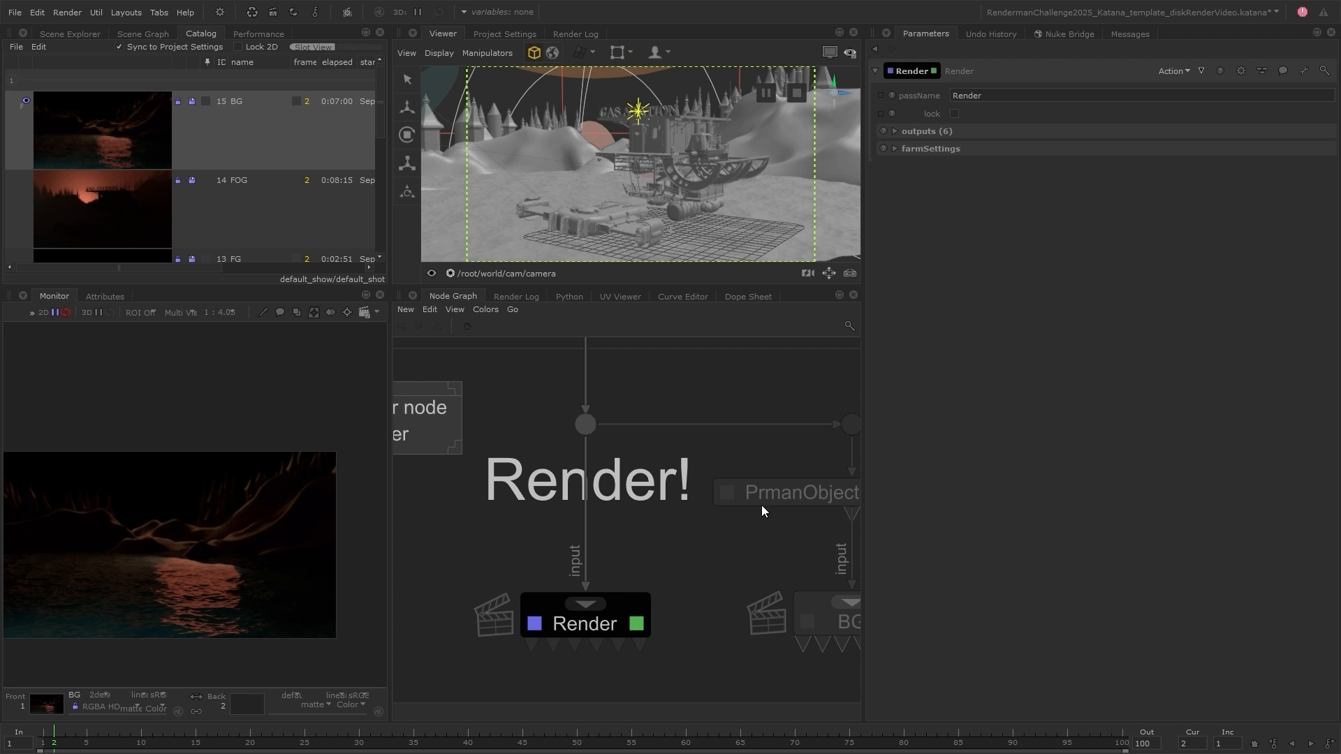
left_click(904, 131)
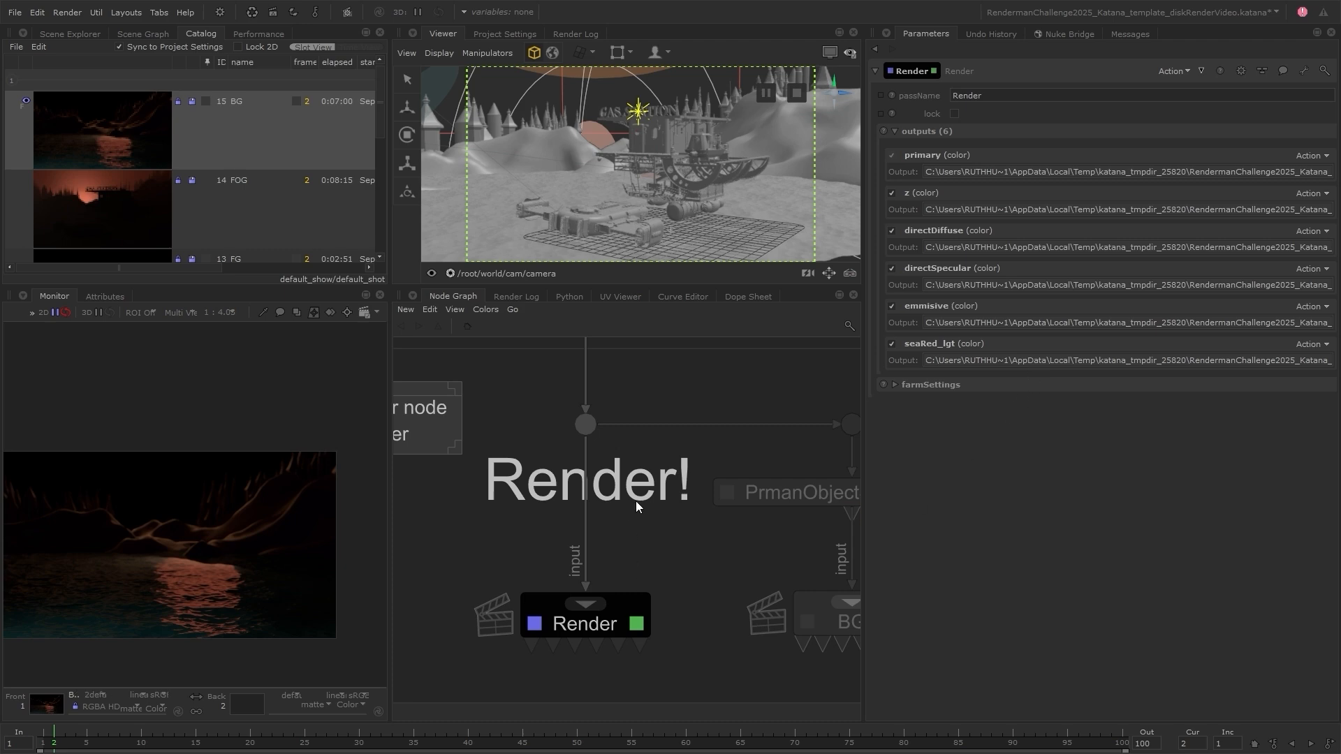
- In RenderOutputDefineStack, set the ROD__Z output's location type to file and its render location to first_contact_z.exr in the renders folder
scroll(635, 500, "down", 3)
middle_click_drag(635, 447, 601, 648)
left_click(642, 436)
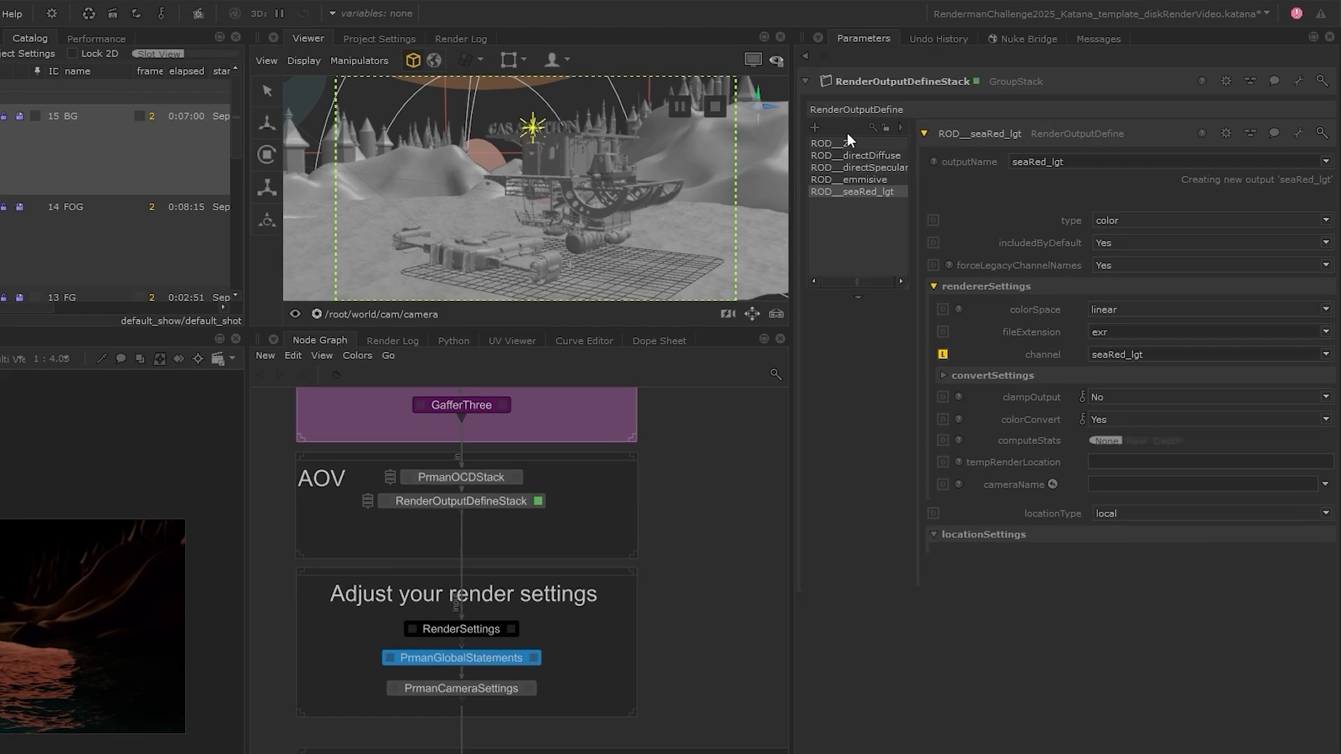
left_click(897, 125)
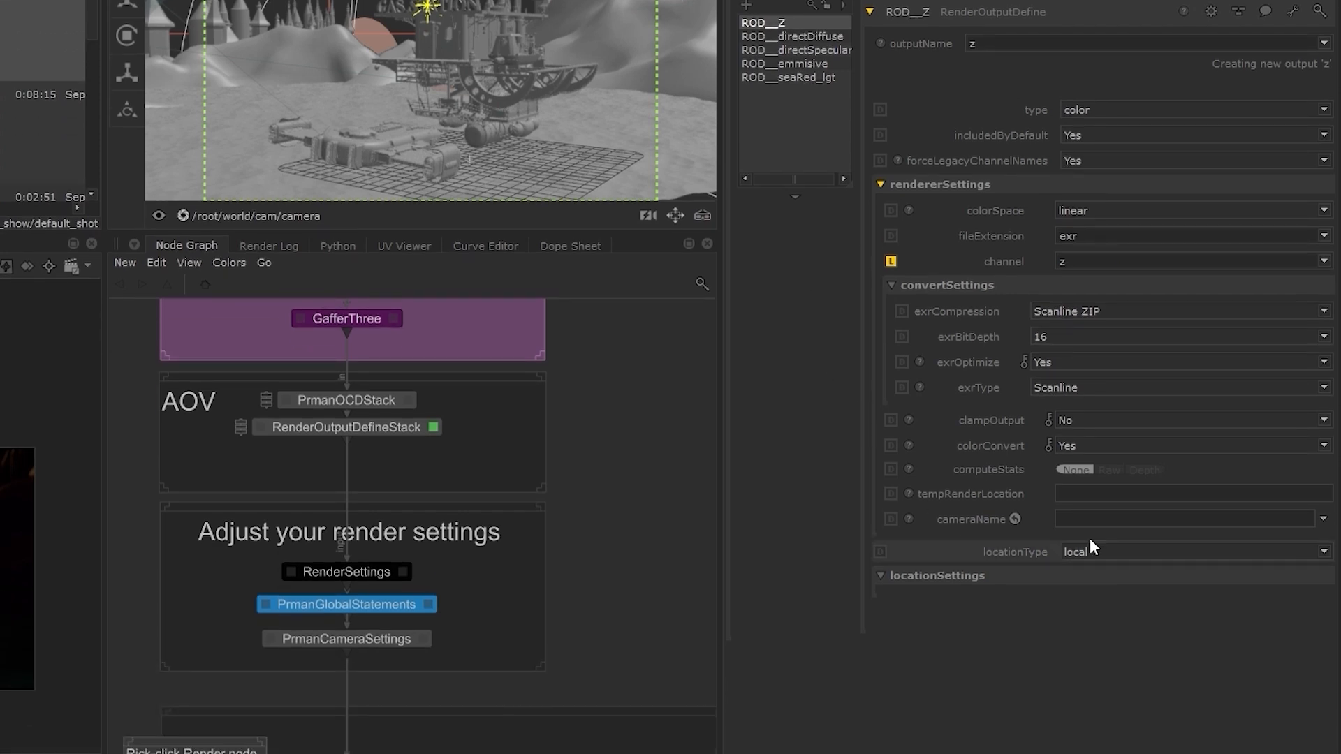
left_click(1114, 551)
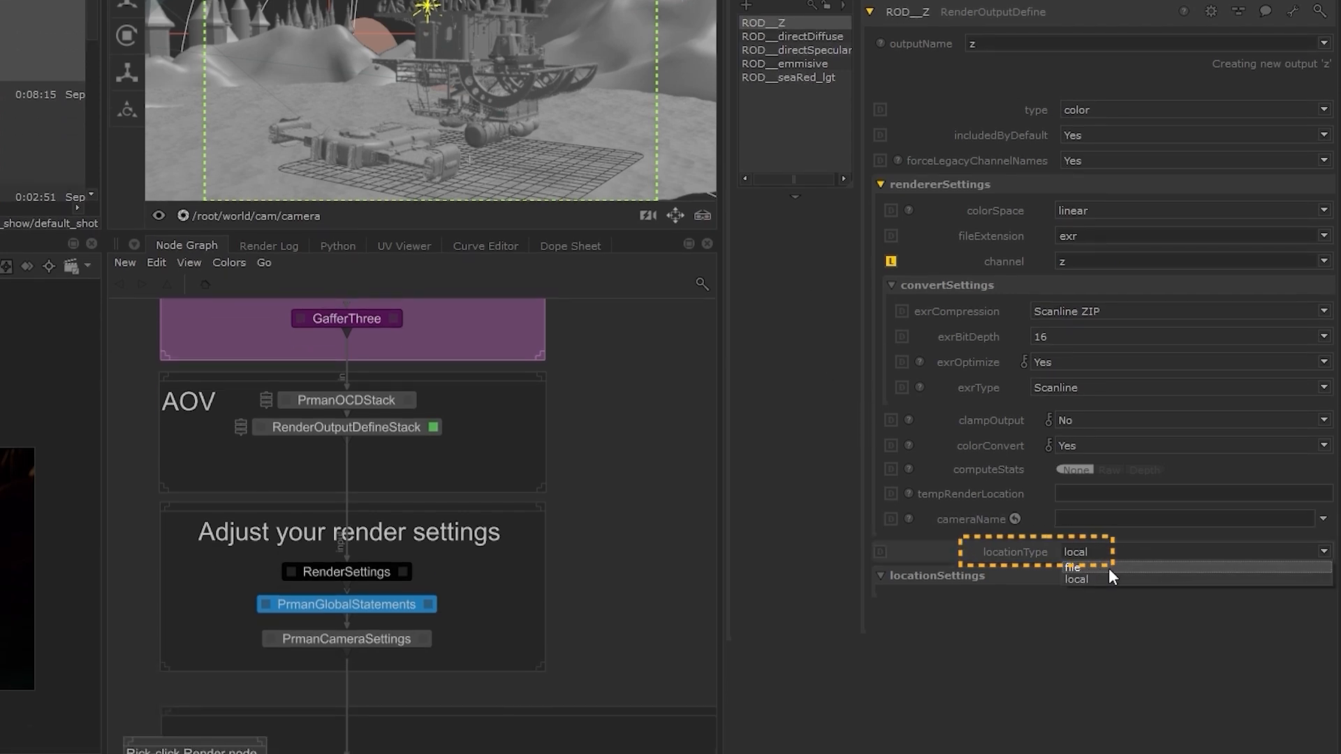
left_click(1108, 568)
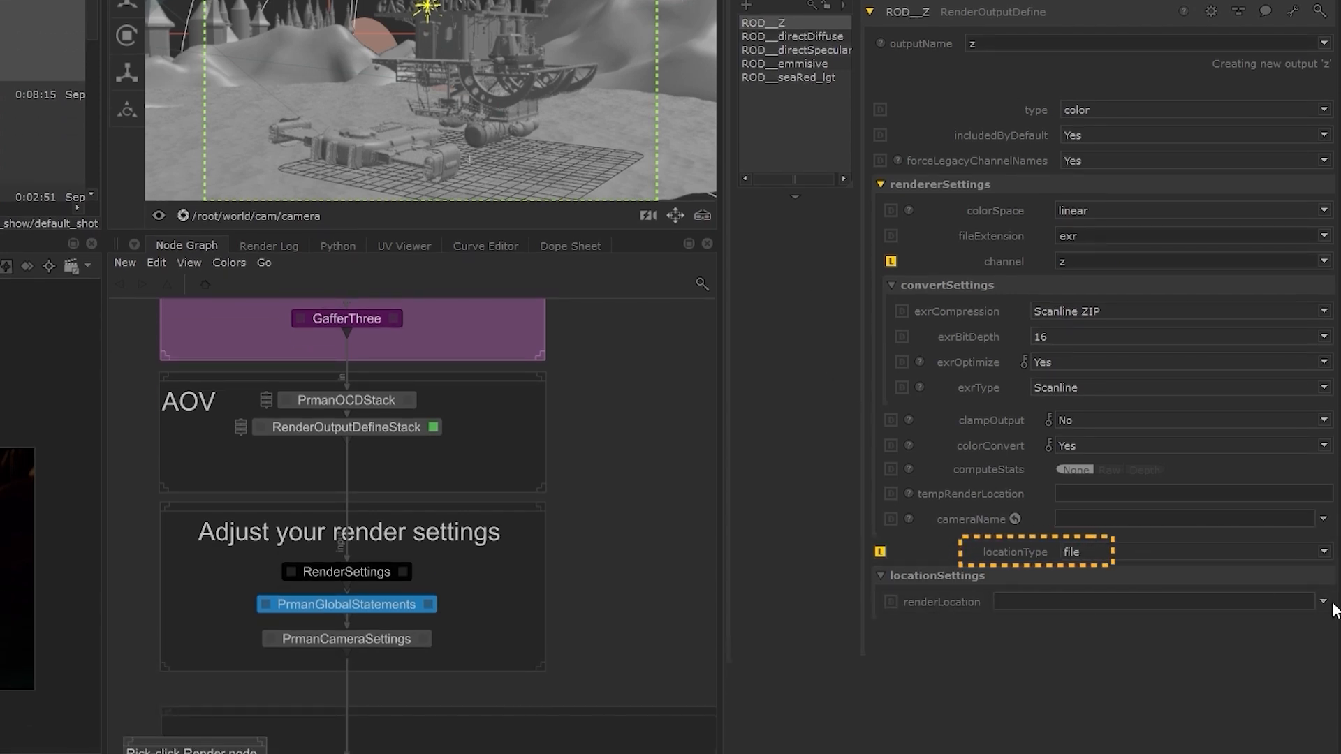
left_click(1323, 602)
left_click(1214, 621)
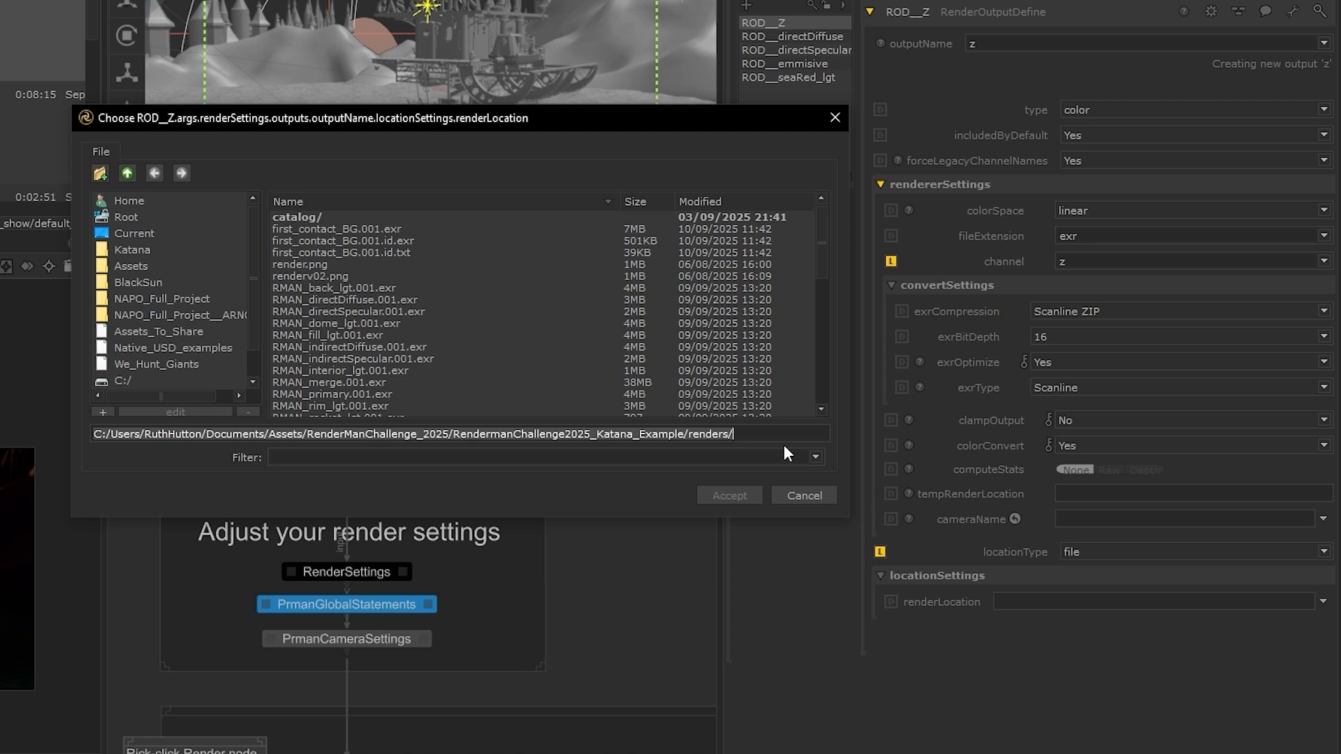
type("first_contact_z.exr")
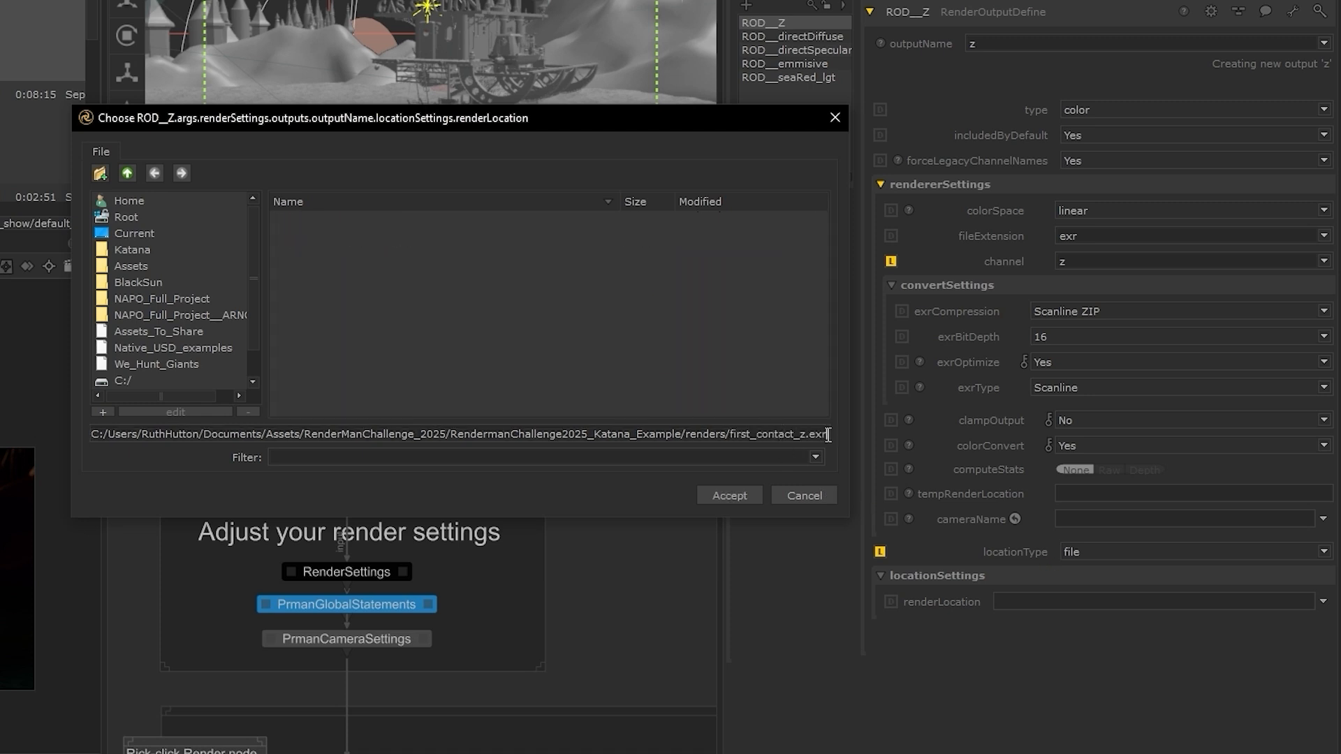
left_click(737, 495)
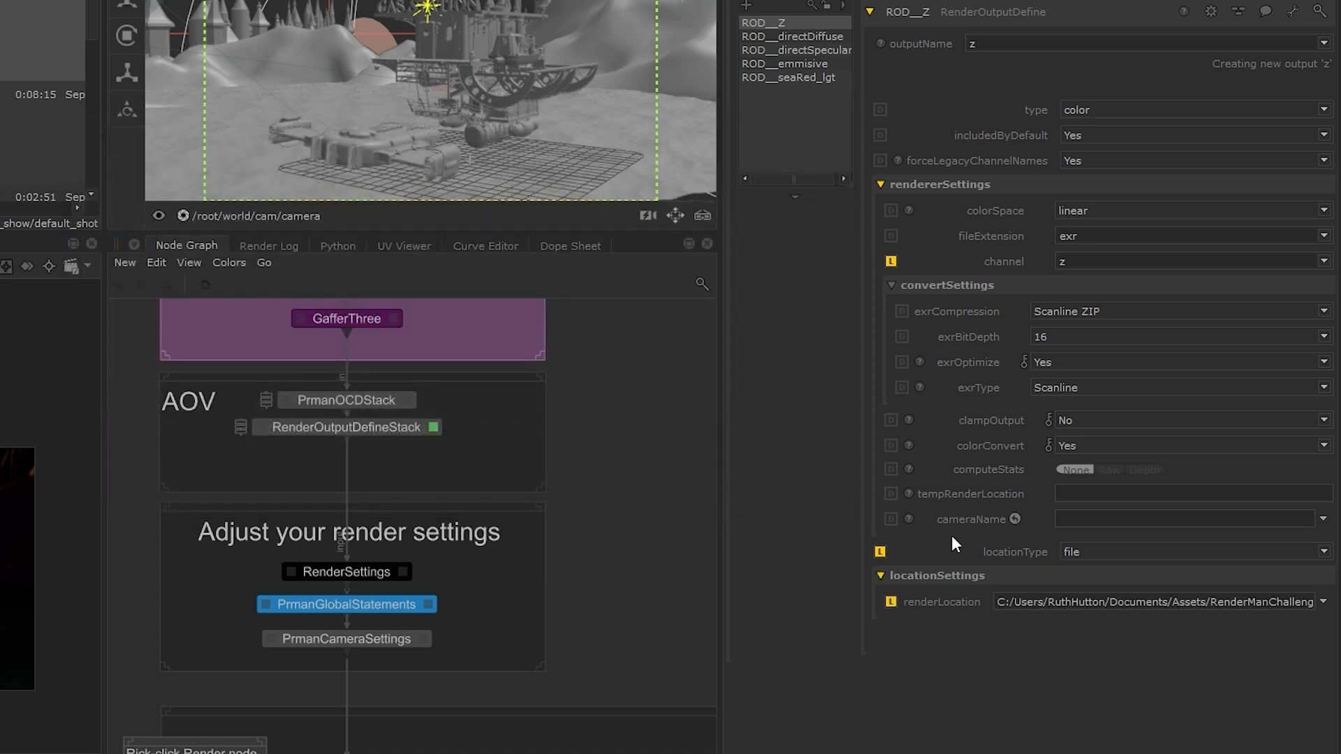
- Set the ROD__directDiffuse output's location type to file and its render location to first_contact_directDiffuse.exr in the renders folder
left_click(838, 37)
left_click(1109, 441)
left_click(1099, 458)
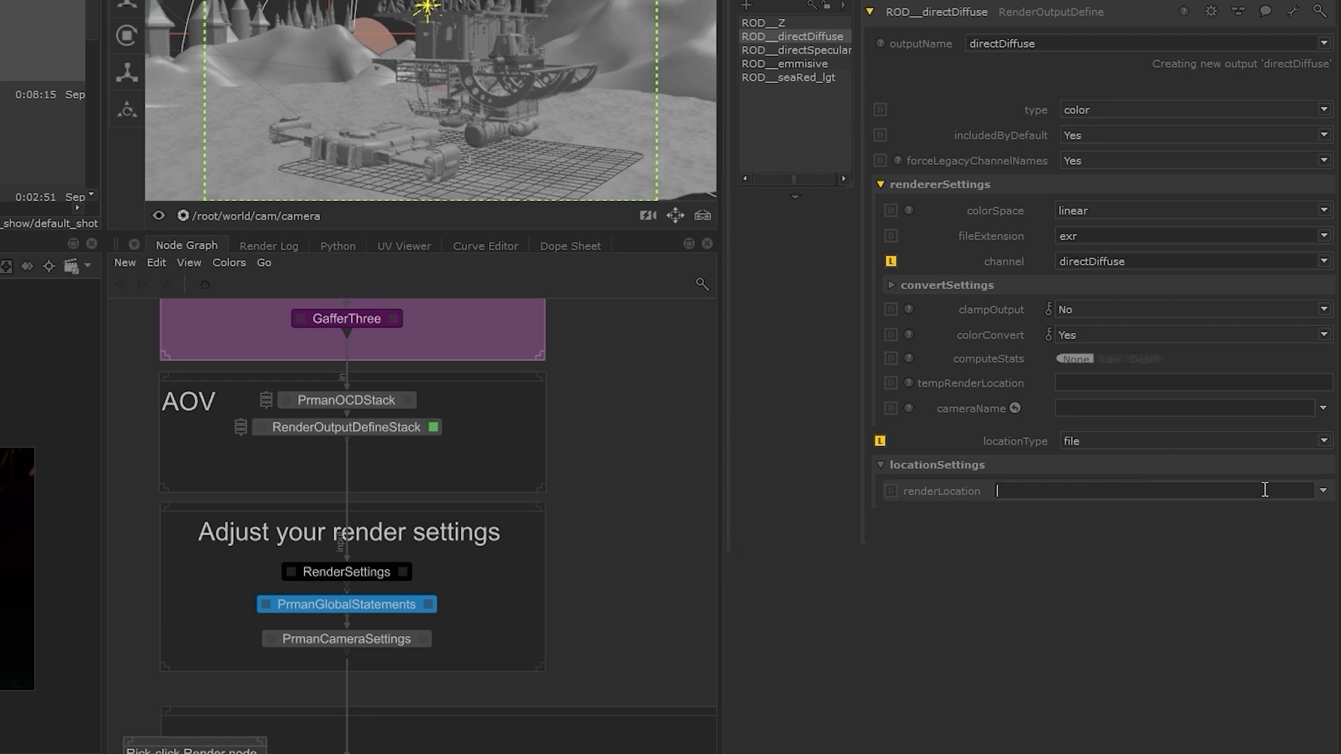
key("Delete")
type("directDiffuse.")
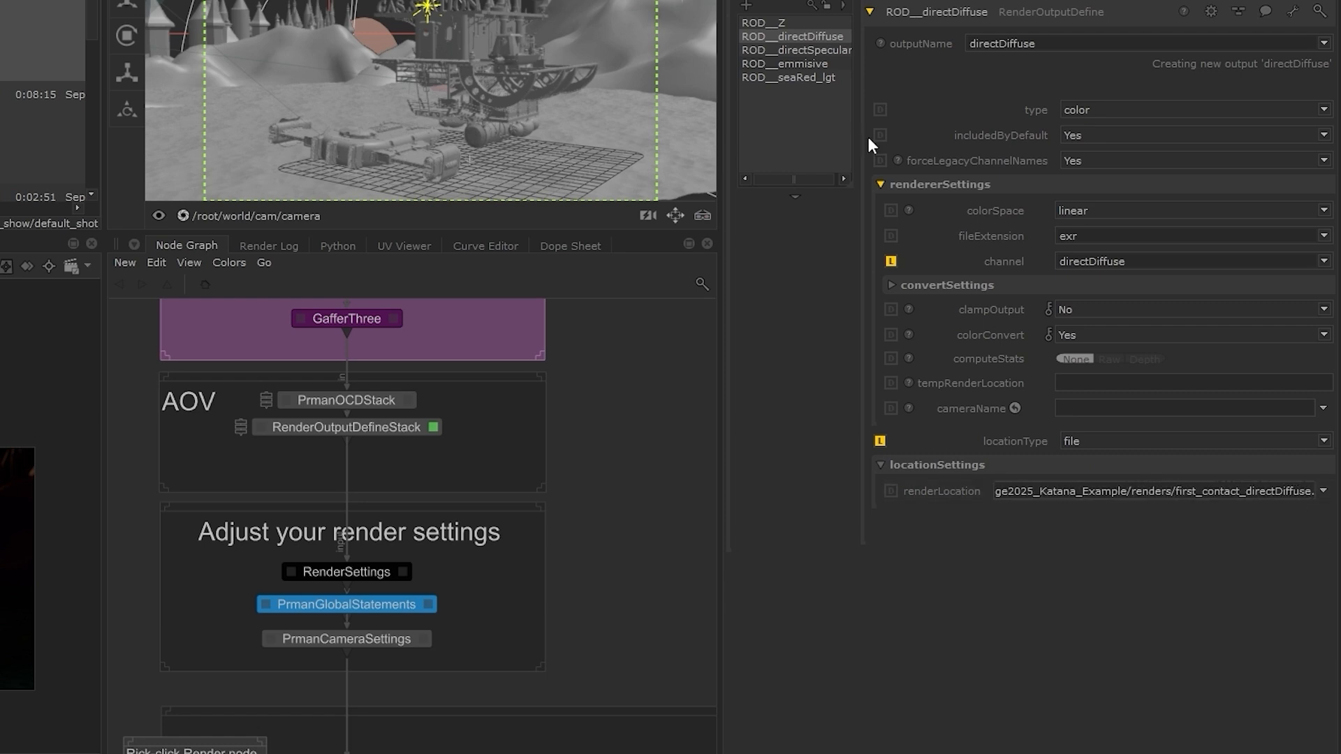
- Set the ROD__directSpecular output's location type to file and its render location to first_contact_directSpecular.exr in the renders folder
left_click(839, 52)
left_click(1090, 441)
left_click(1083, 455)
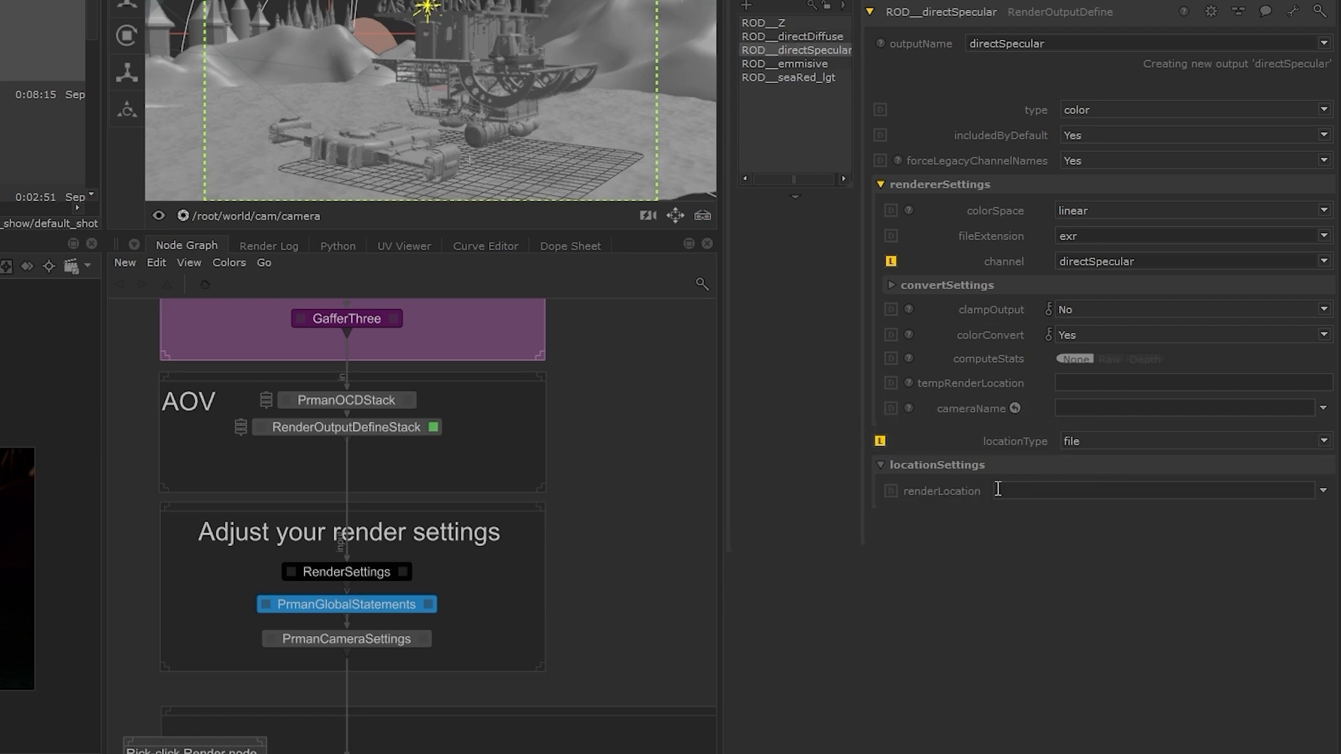
left_click_drag(1290, 491, 1283, 491)
type("directSpecular")
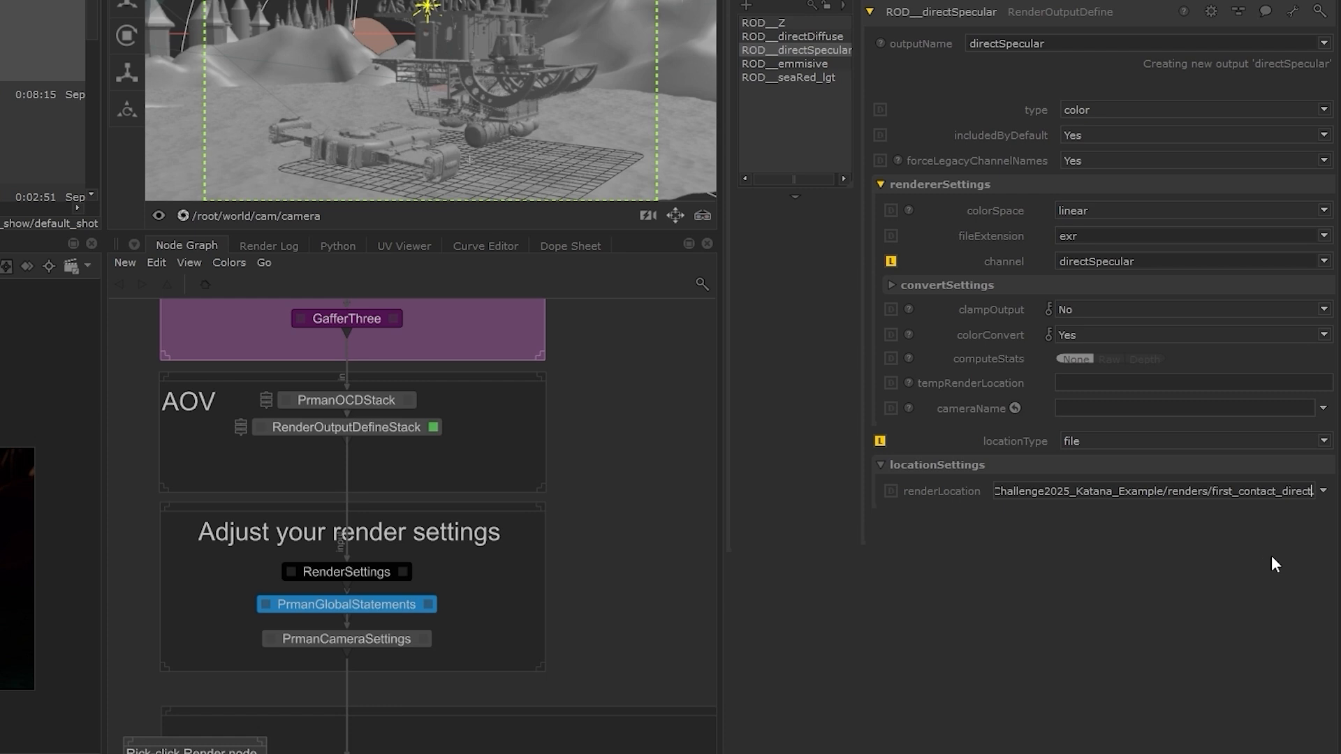
key("Return")
- Set the ROD__emmisive output's location type to file and its render location to first_contact_emissive.exr in the renders folder
left_click(797, 67)
left_click(1074, 441)
left_click(1068, 461)
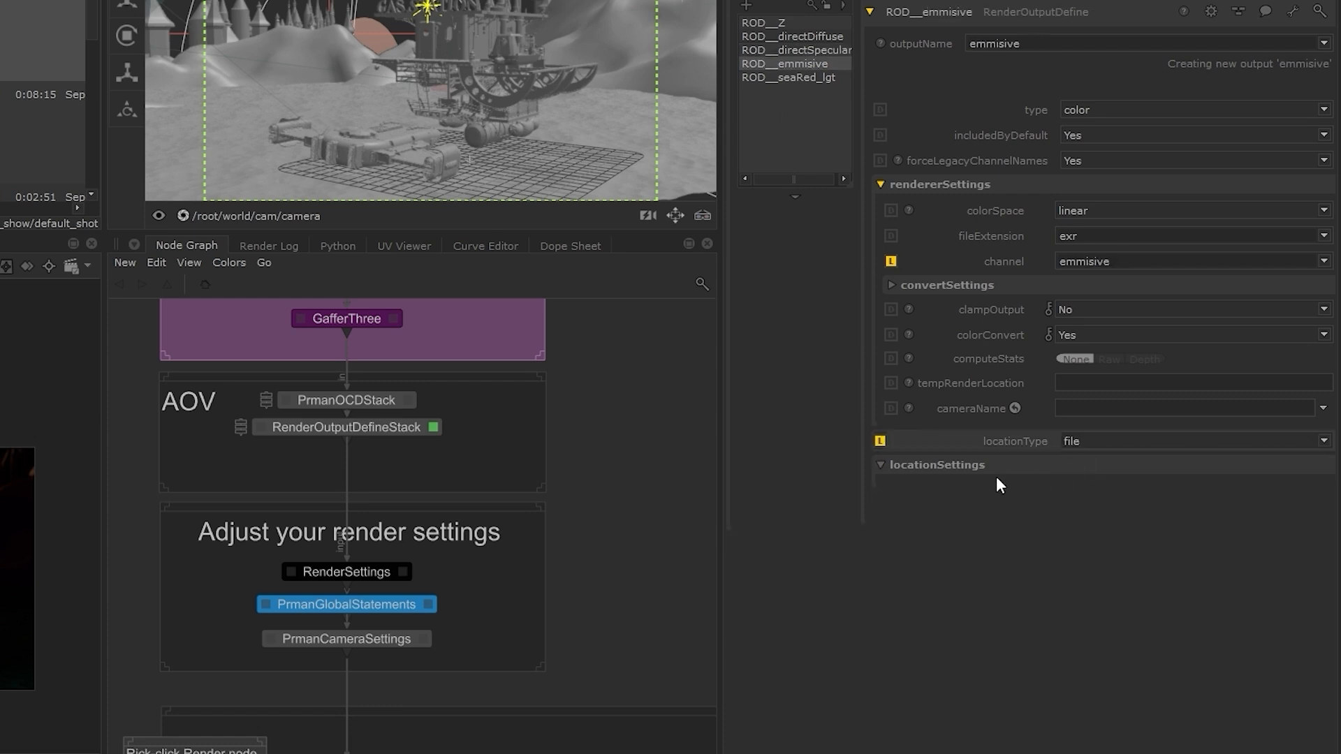
left_click(1021, 489)
type("C:/Users/RuthHutton/Documents/Assets/RenderManChallenge2025_Katana_Example/renders/first_contact_z.exr")
left_click_drag(1290, 492, 1284, 492)
type("emmisive")
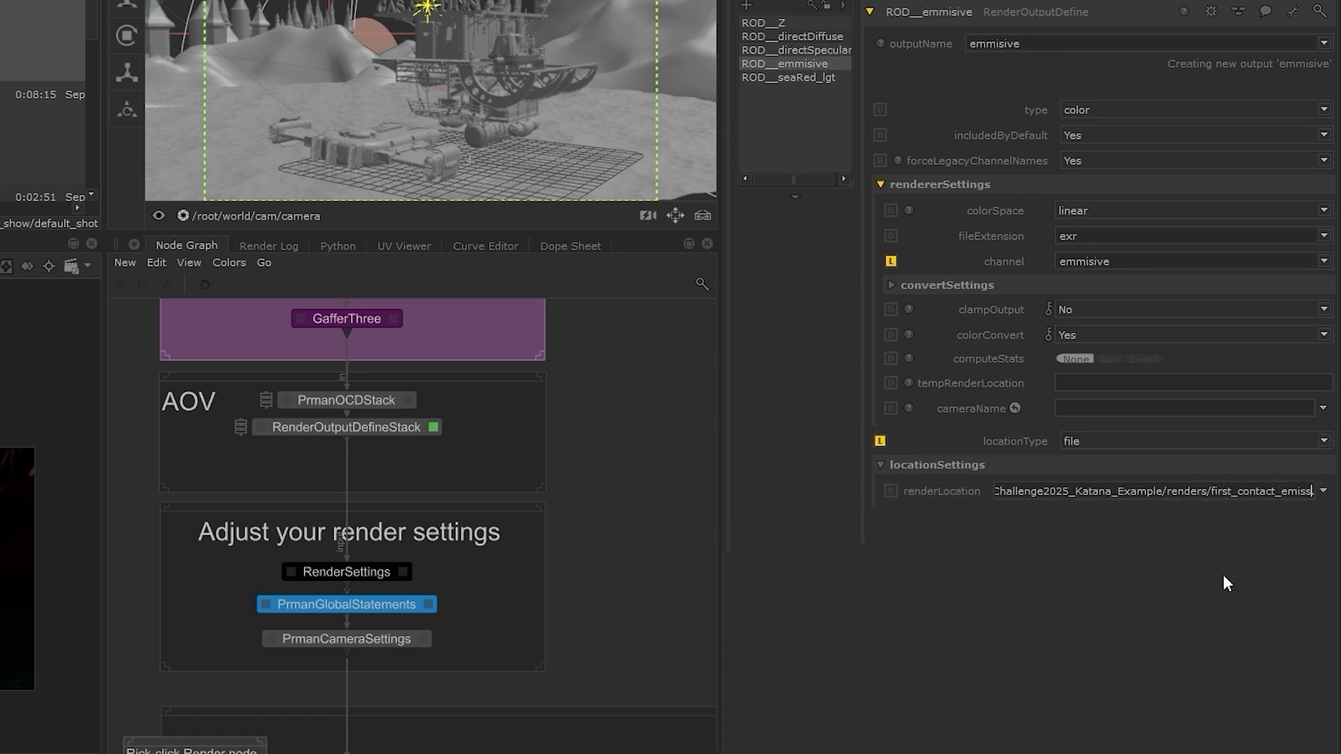
key("Return")
- Set the ROD__seaRed_lgt output's location type to file and give it its own first_contact EXR path in the renders folder
left_click(810, 77)
left_click(1075, 441)
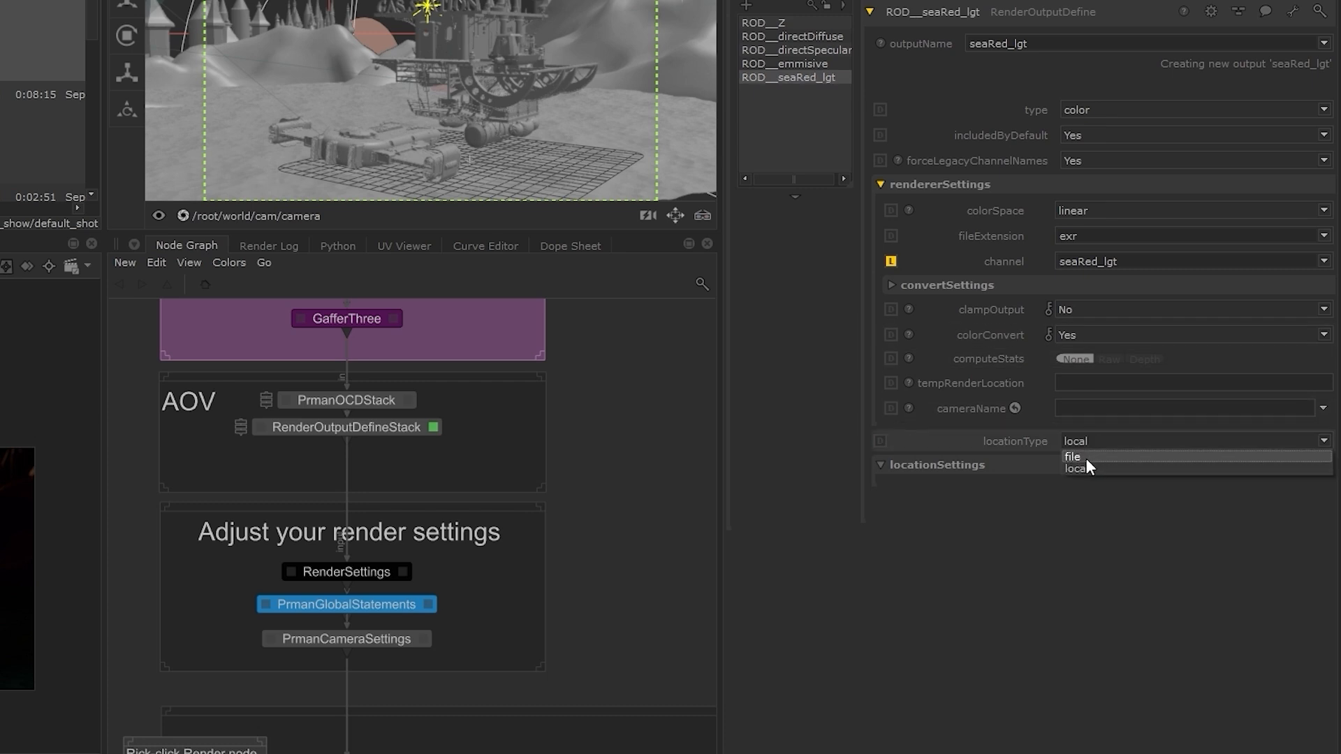
left_click(1069, 461)
left_click(1021, 490)
type("C:/Users/RuthHutton/Documents/Assets/RenderManChallenge2025_Katana_Example/renders/first_contact_z.exr")
key("Return")
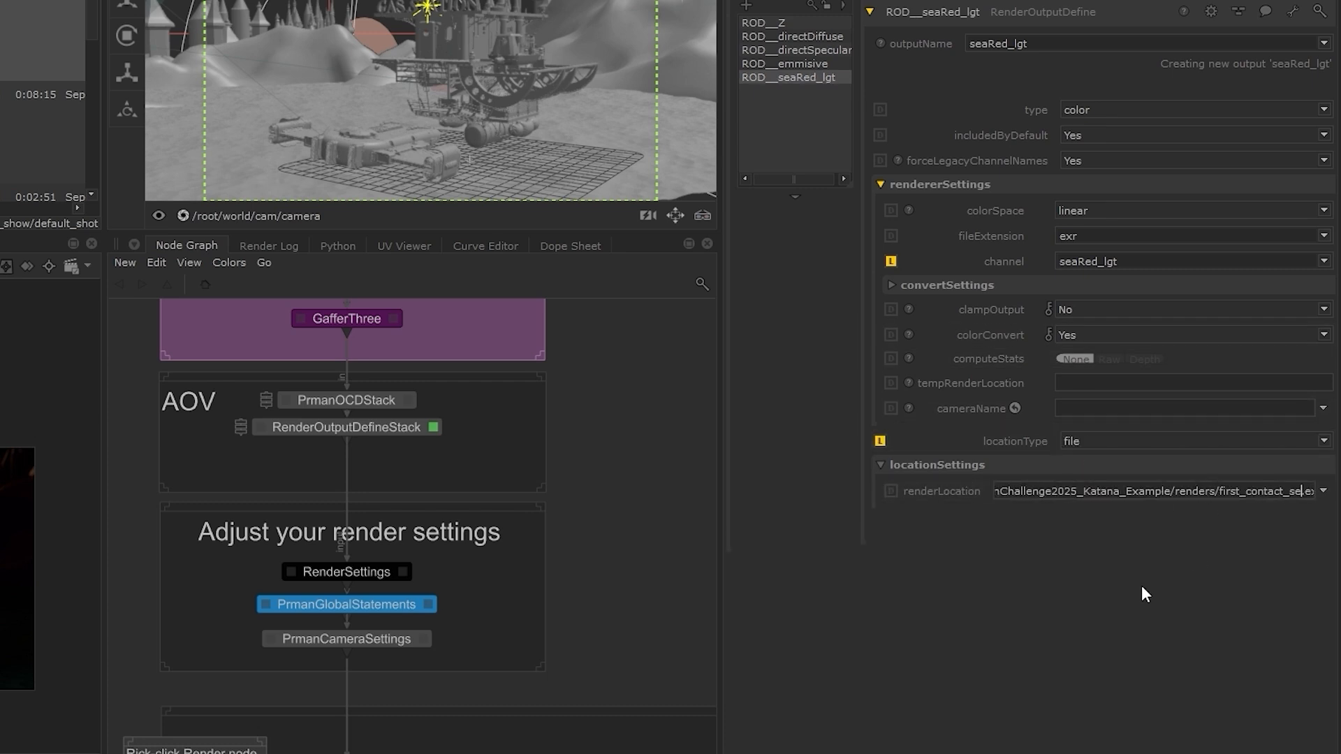
- Add a RenderOutputDefine node directly after RenderOutputDefineStack in the AOV group
left_click(386, 430)
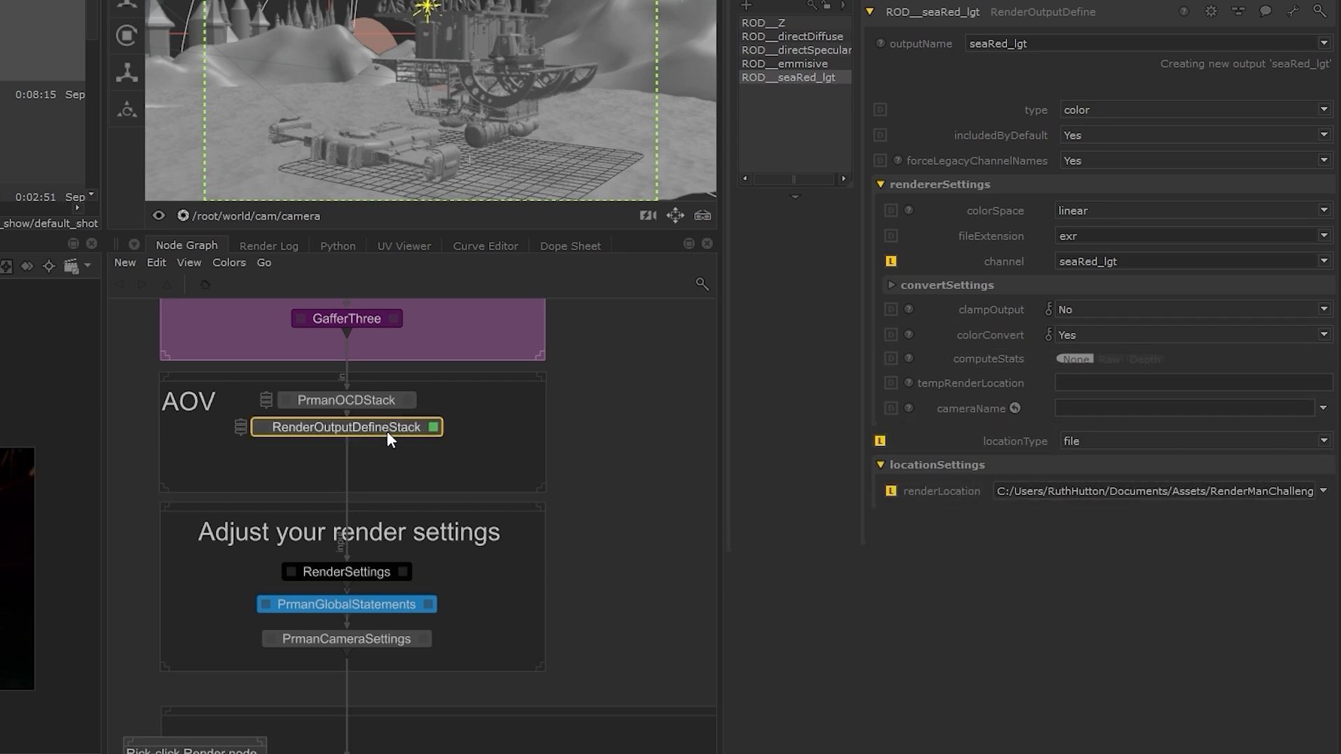
key("Tab")
type("rend")
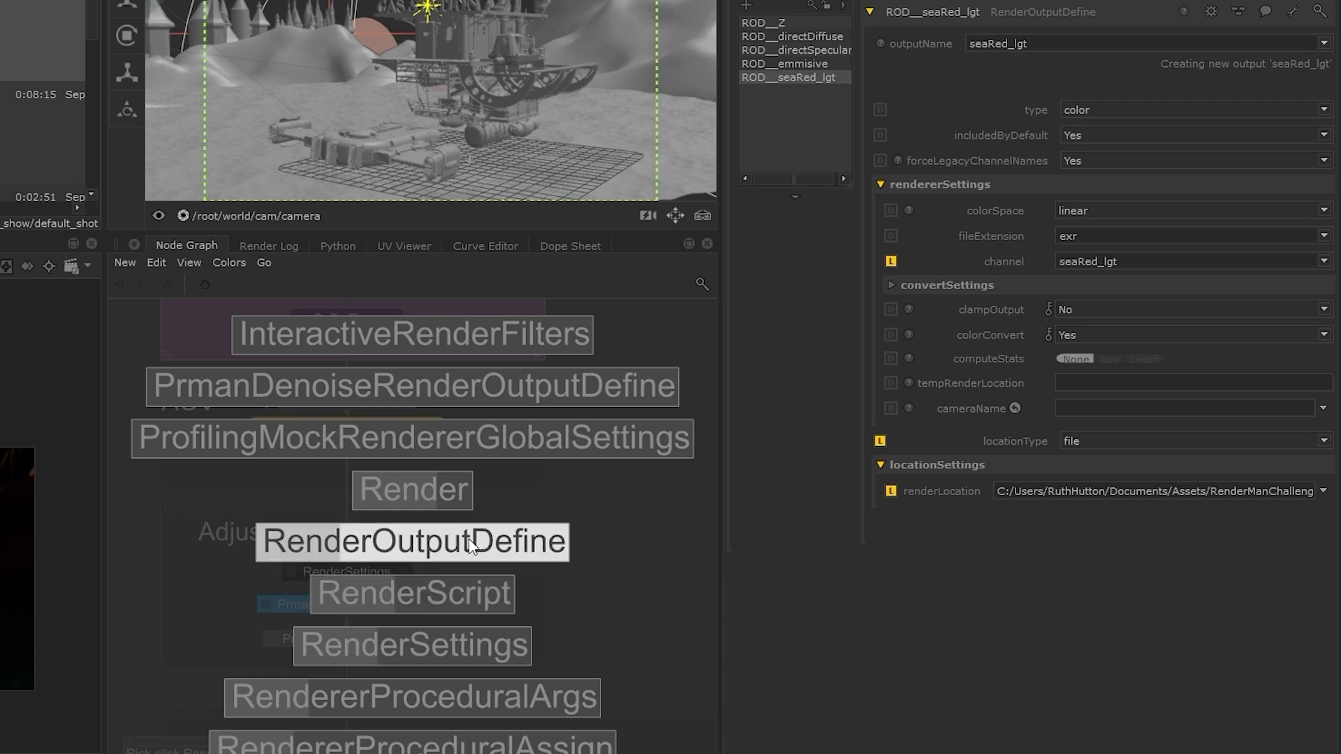
left_click(412, 542)
left_click(345, 461)
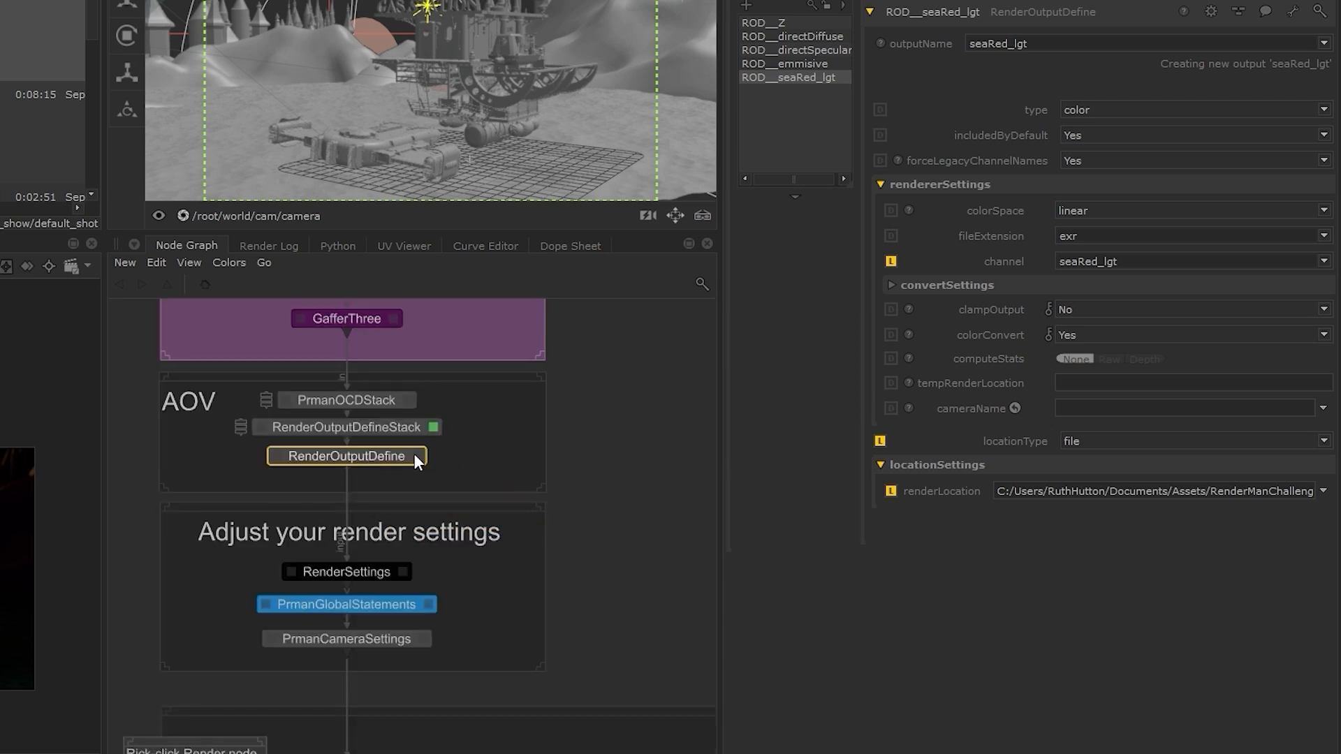
- Set the new RenderOutputDefine node's primary output to location type file, with render location first_contact_primary.exr in the renders folder
left_click(414, 454)
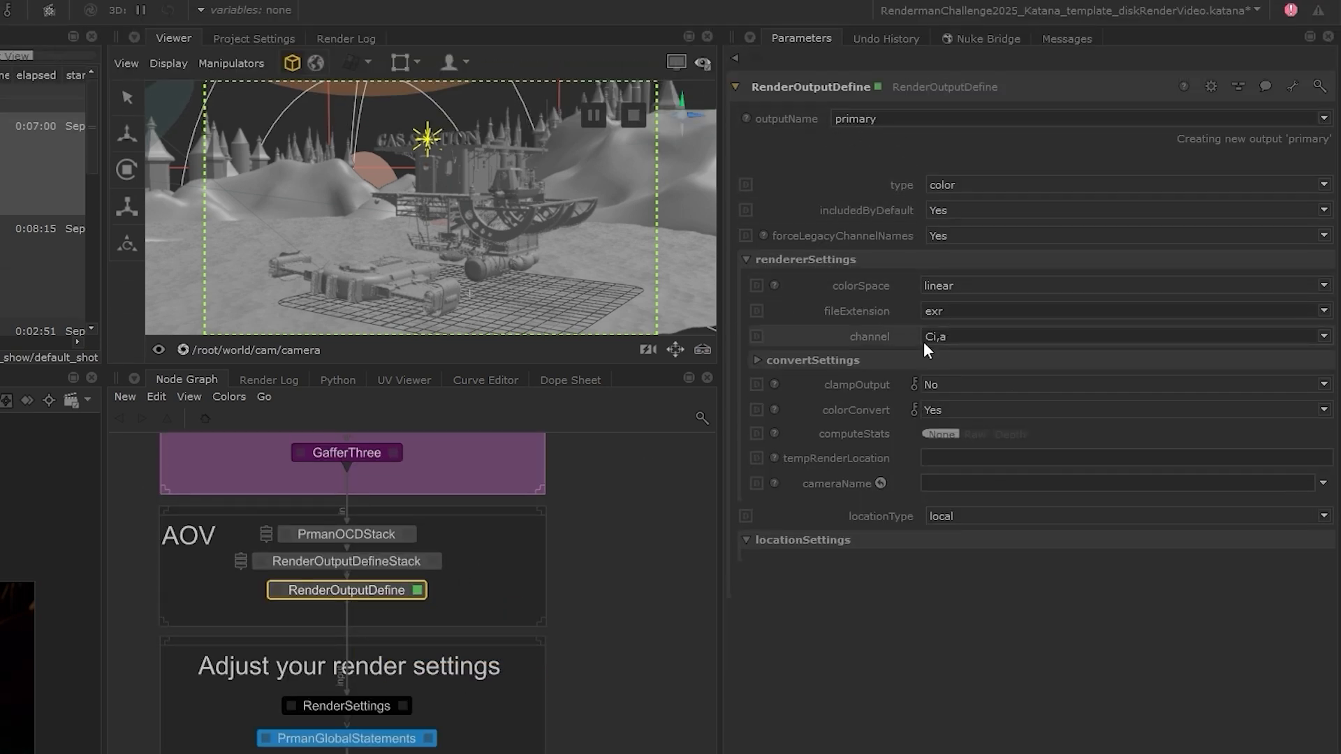
left_click(956, 516)
left_click(955, 534)
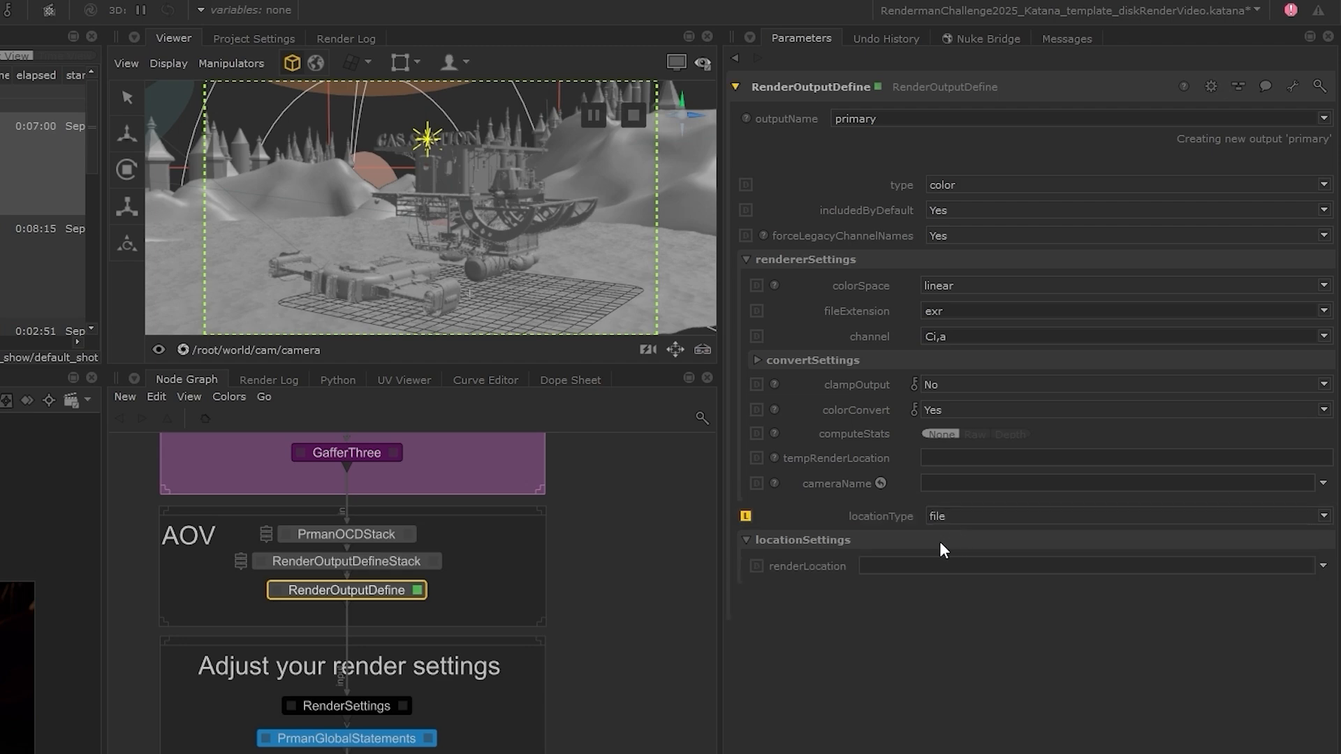
left_click(936, 563)
key("ctrl+v")
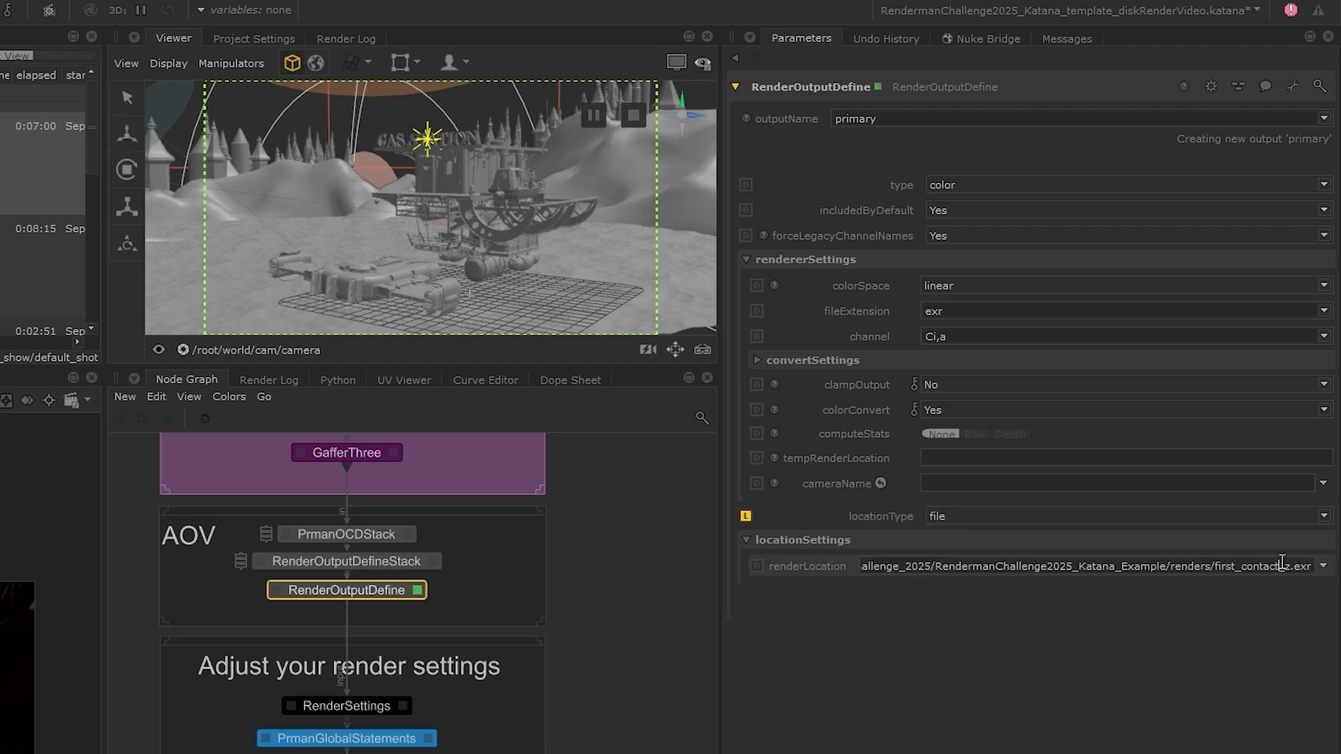
left_click(1287, 564)
key("BackSpace")
type("primary")
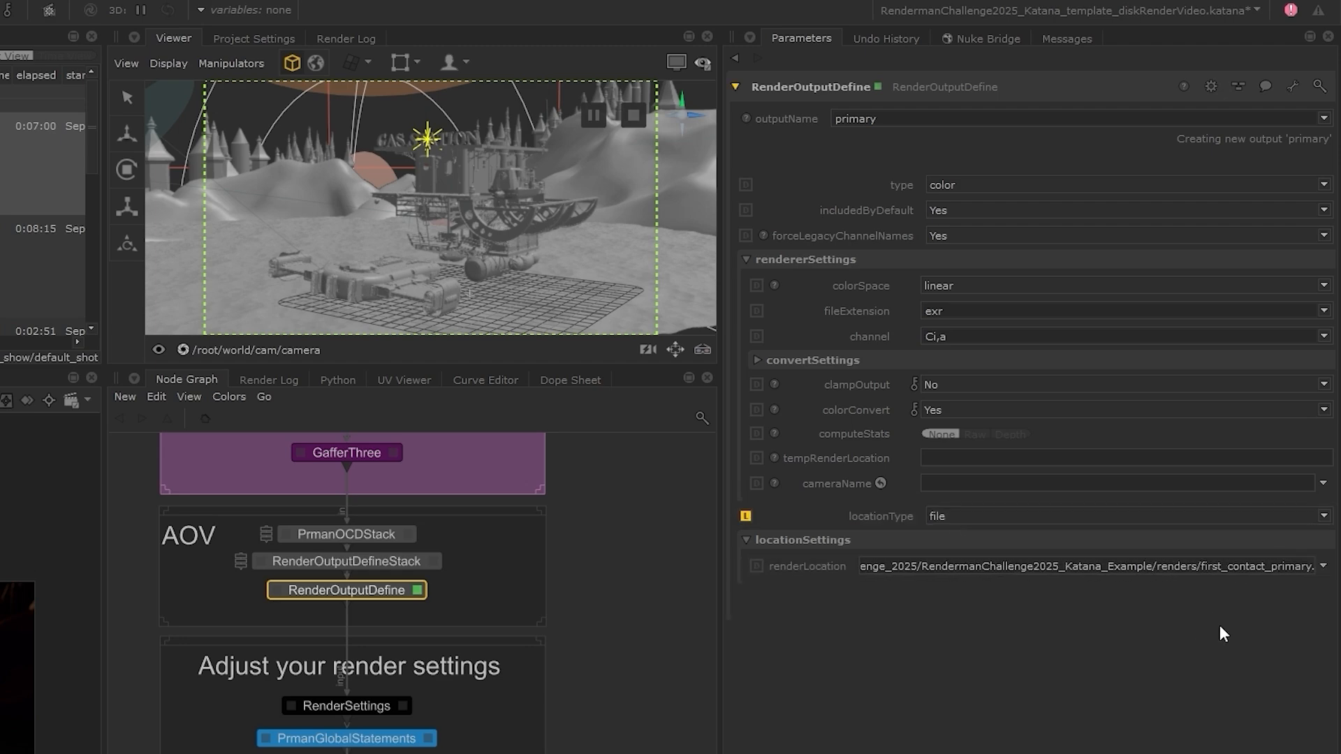
left_click(1219, 626)
middle_click_drag(708, 649, 660, 463)
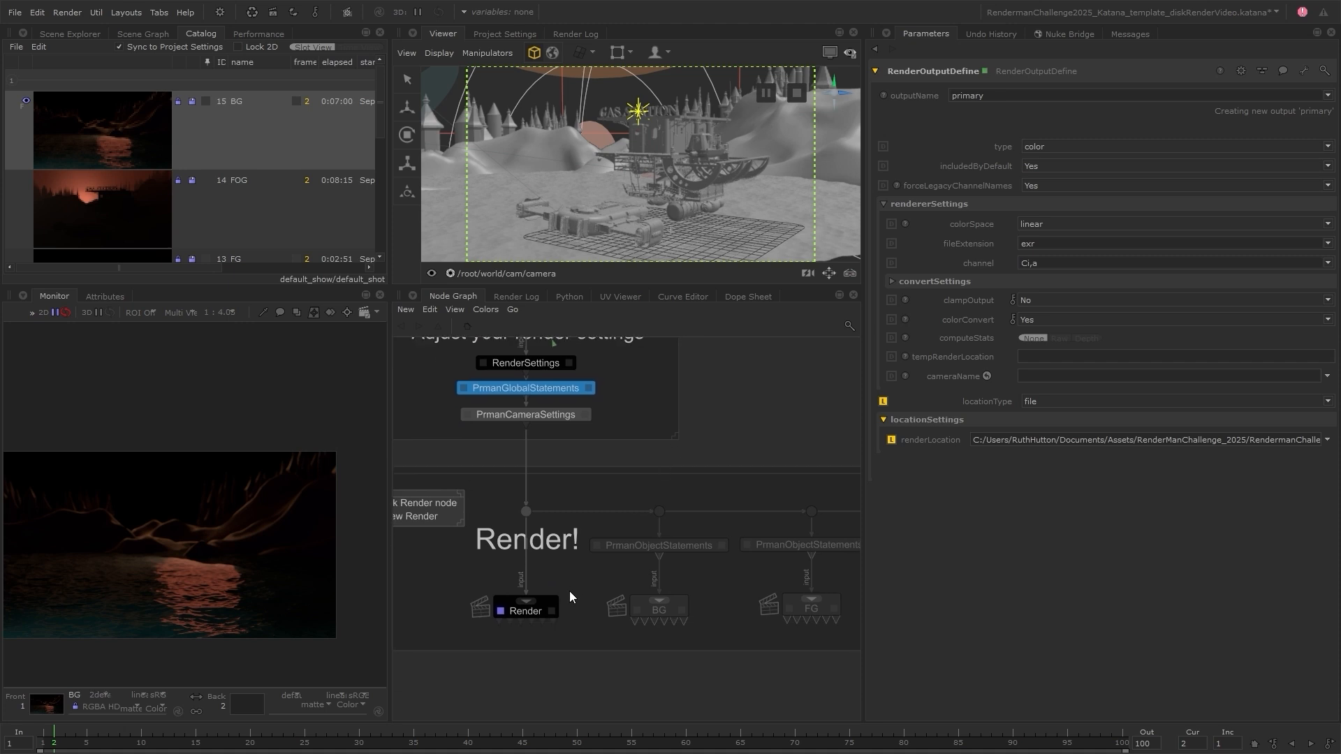
- Check the Render node's listed outputs and rename the RenderOutputDefine node in the AOV group to ROD_primary
left_click(551, 611)
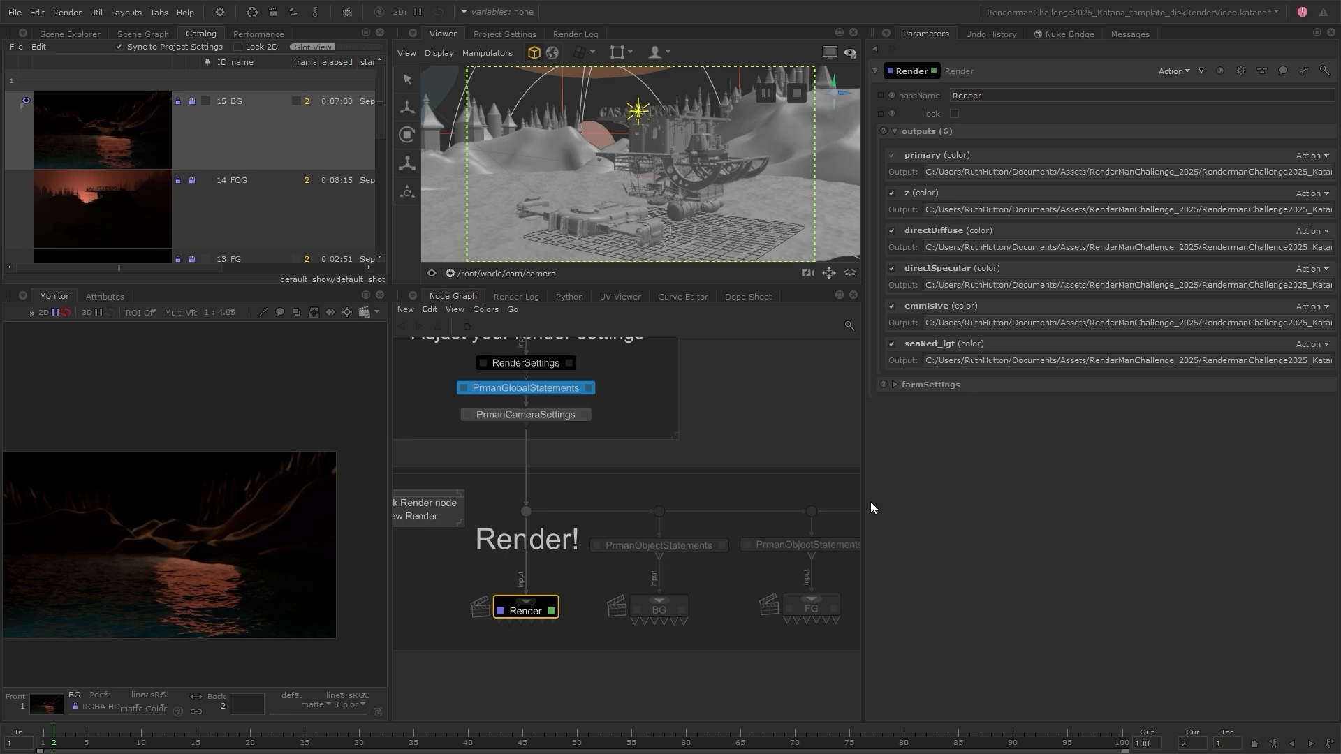
middle_click_drag(644, 392, 660, 530)
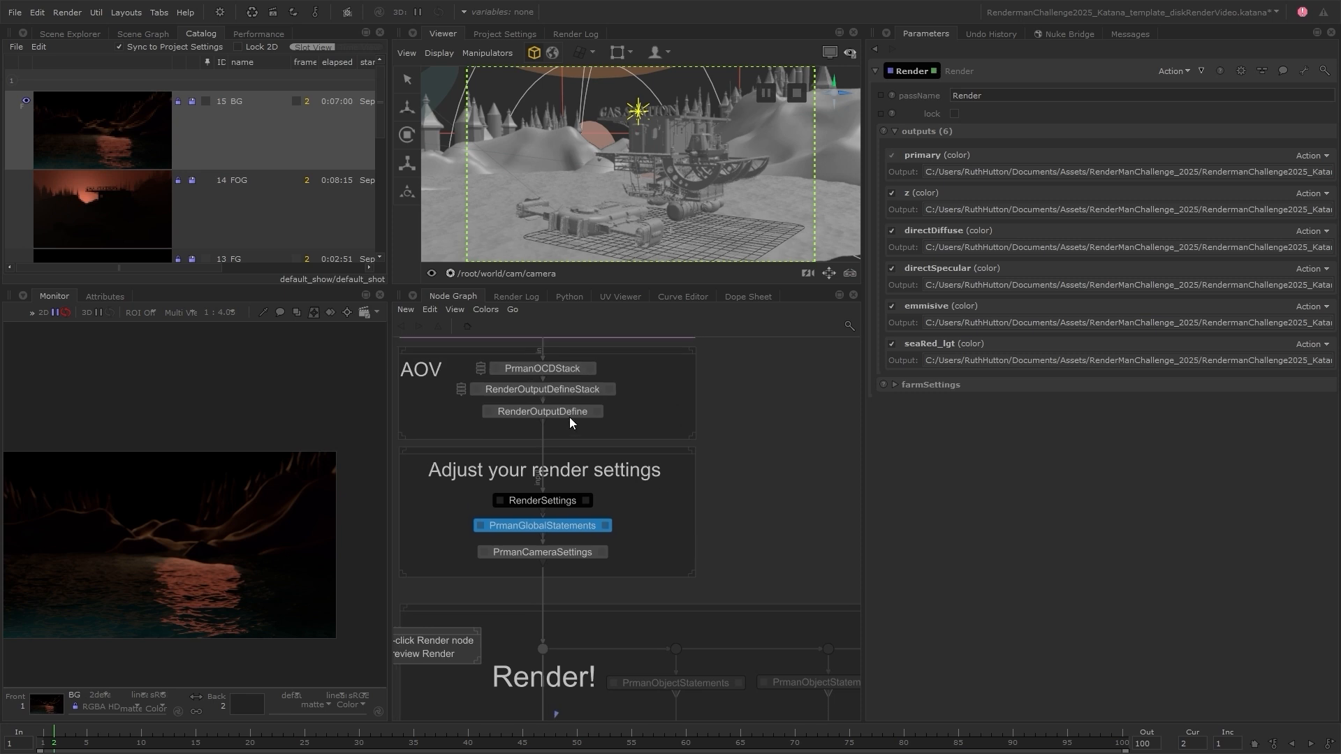
left_click(569, 418)
type("nROD")
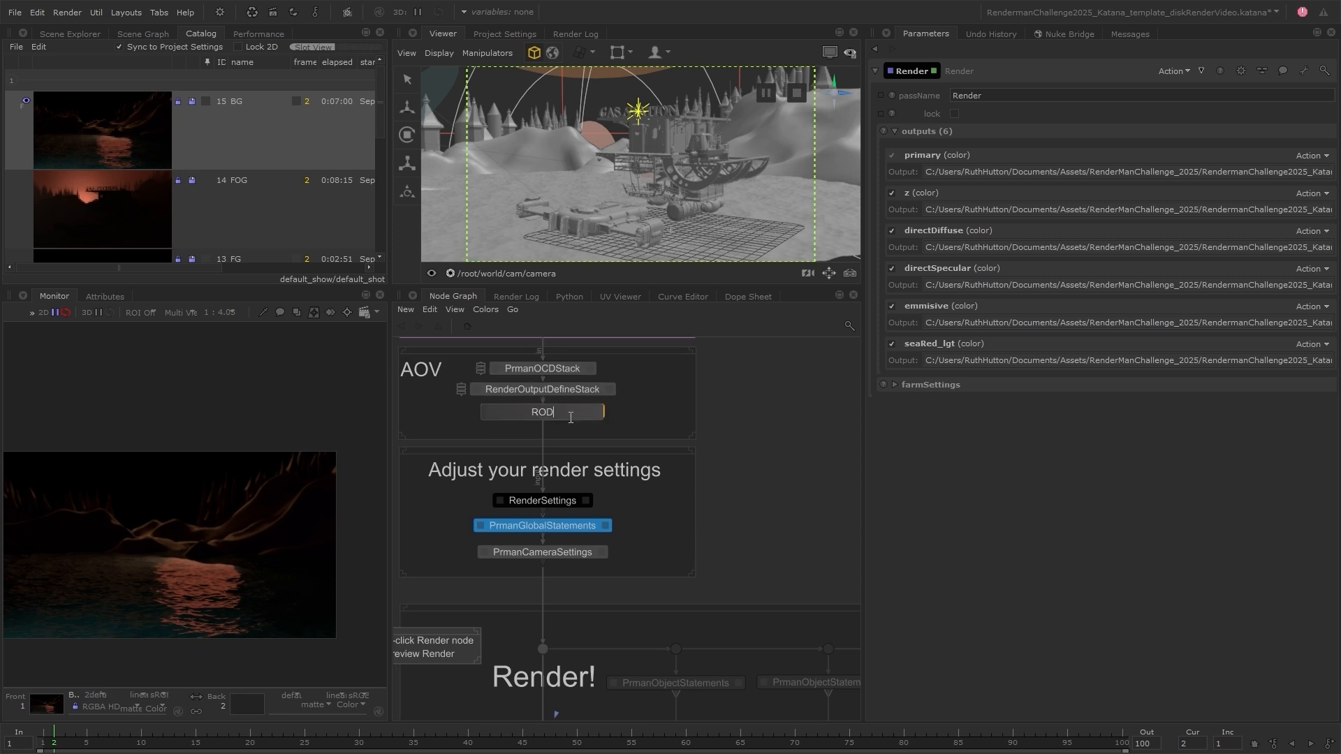
type("_primary")
key("Return")
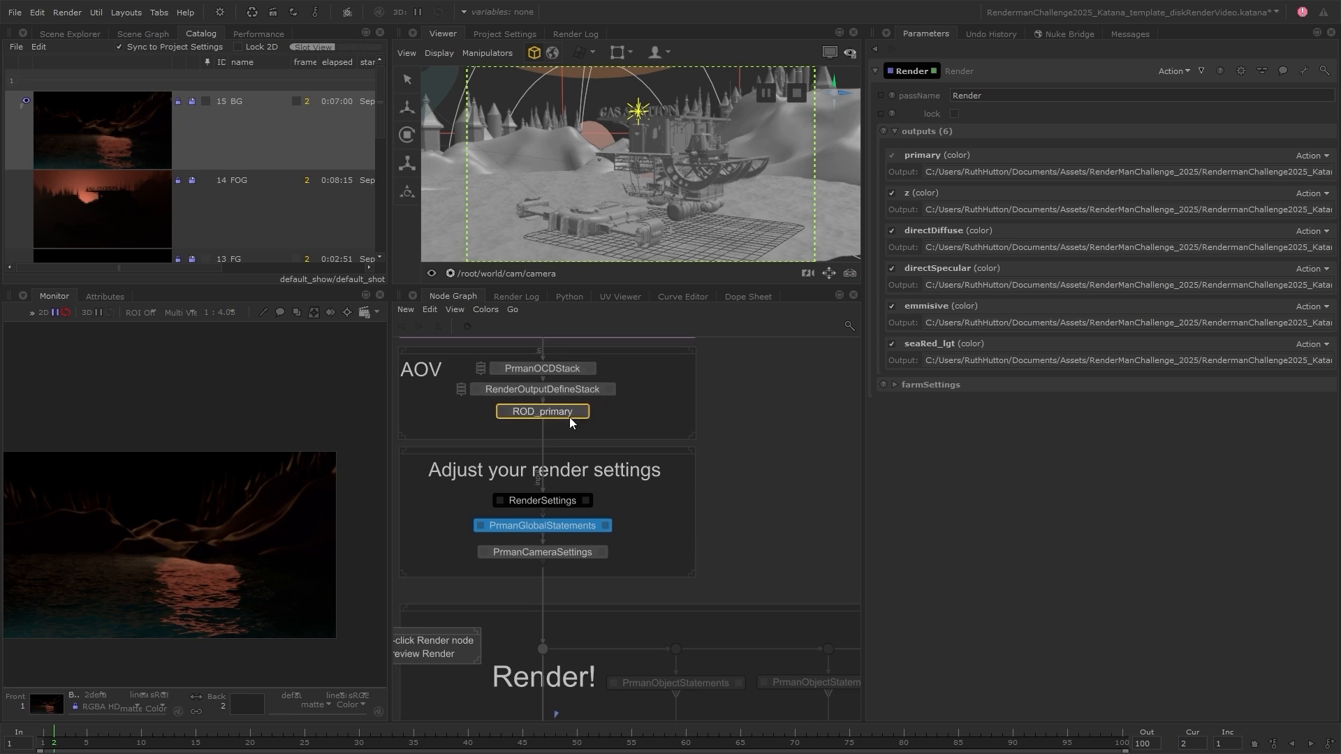
- Add another RenderOutputDefine node directly after ROD_primary in the AOV group and open its parameters
key("Tab")
type("render")
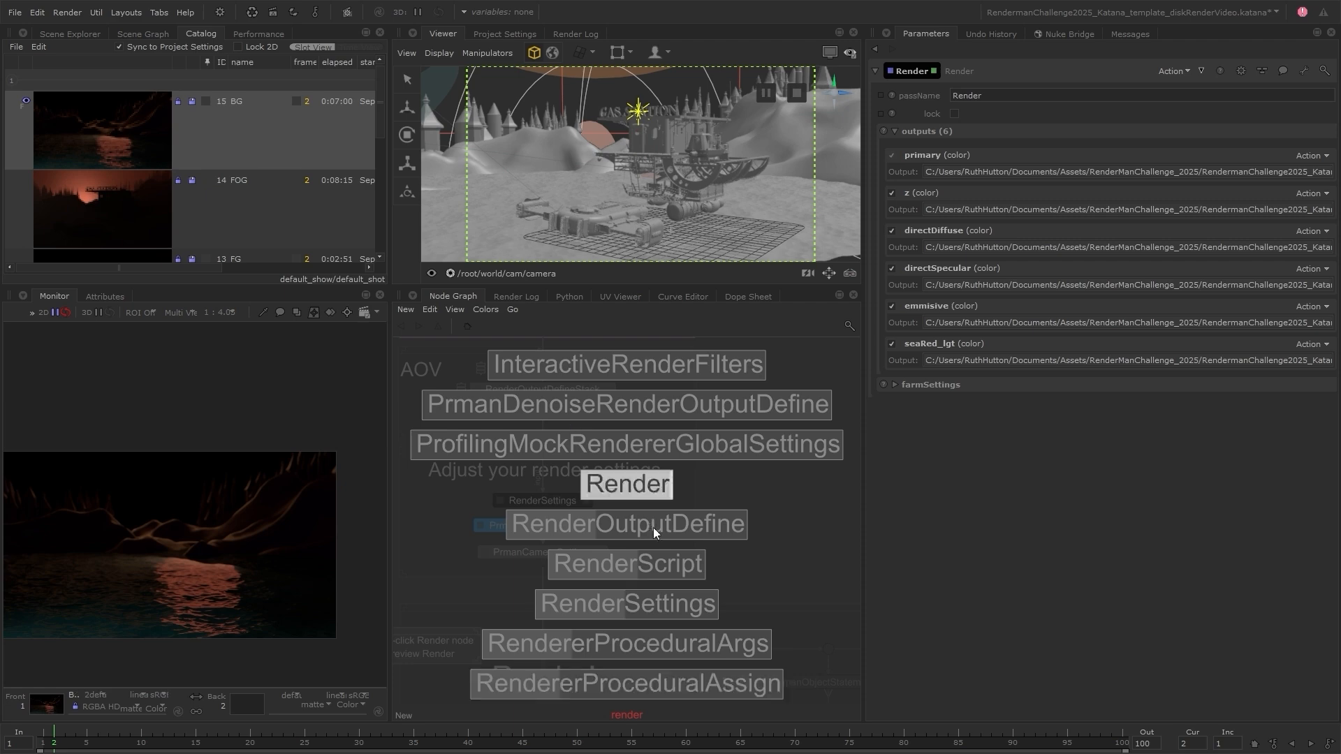
left_click(652, 525)
left_click(547, 431)
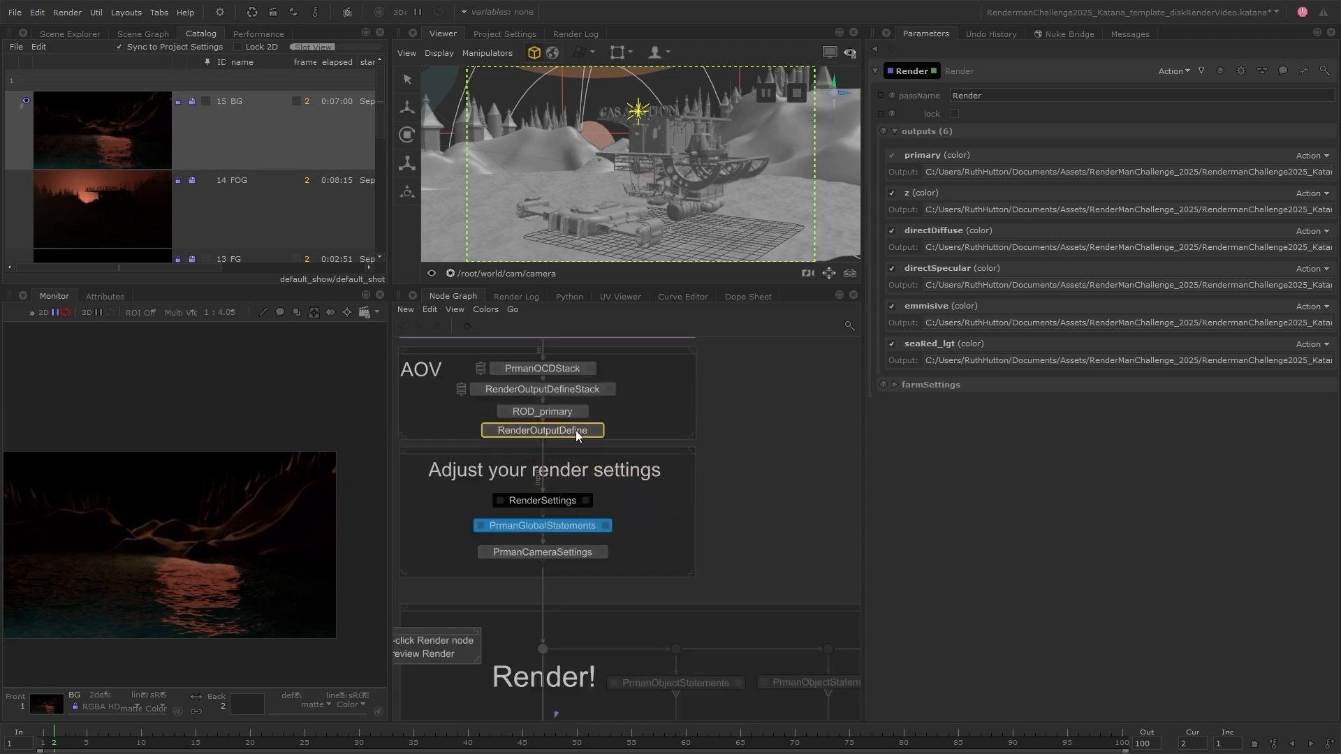
left_click(598, 429)
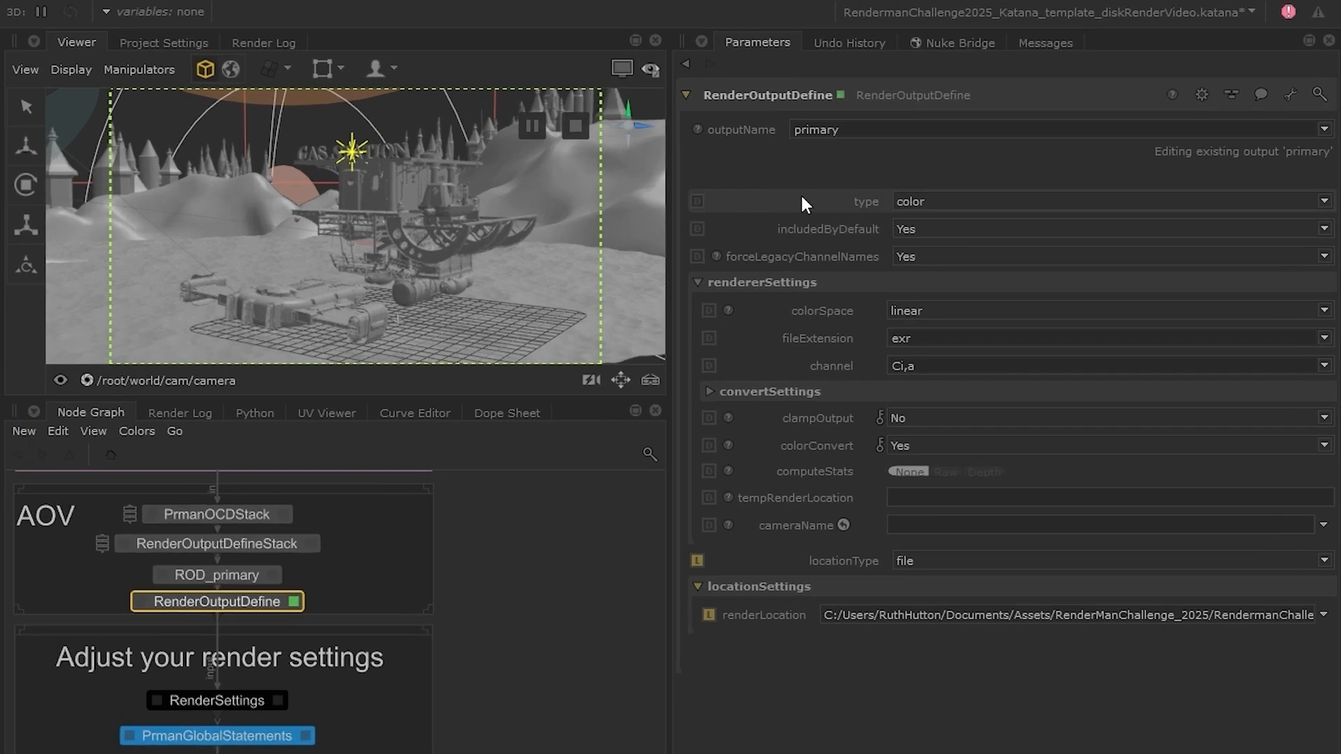
- Name the new RenderOutputDefine node's output merge and set its type to merge
double_click(851, 130)
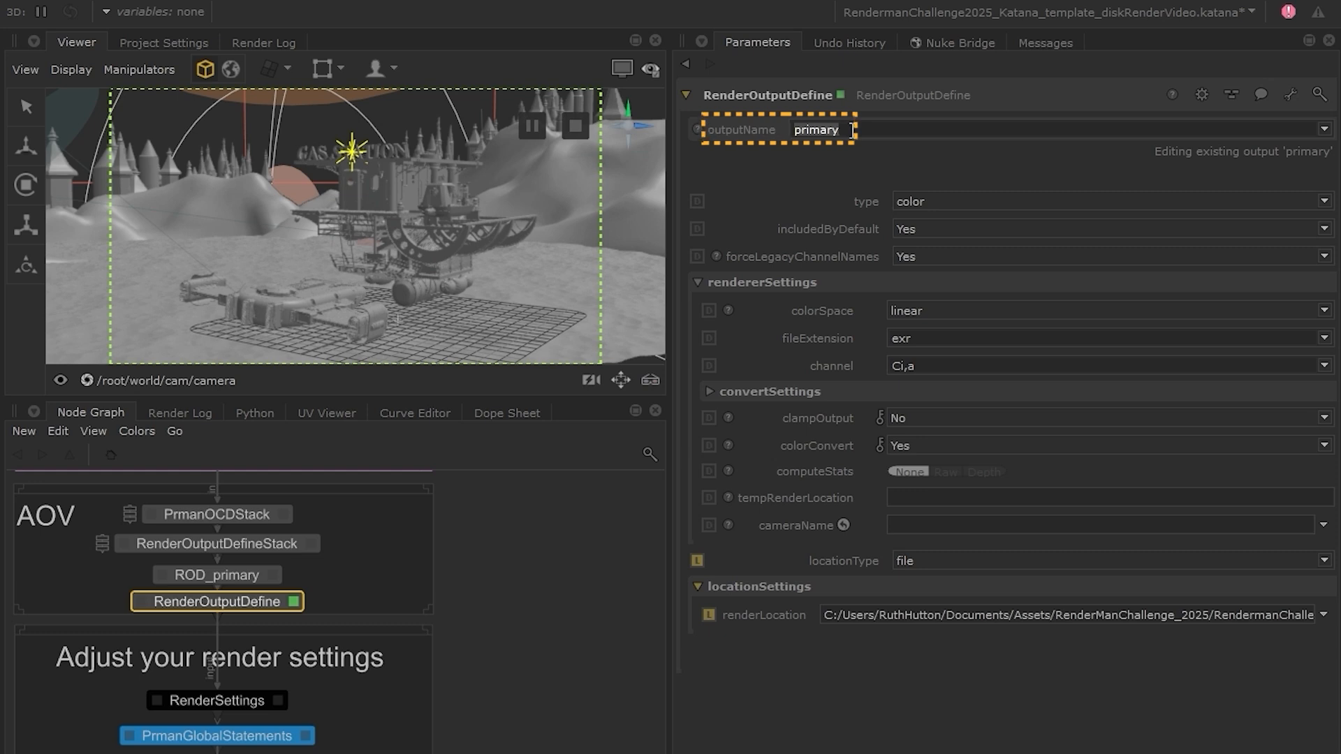
type("merge")
key("Return")
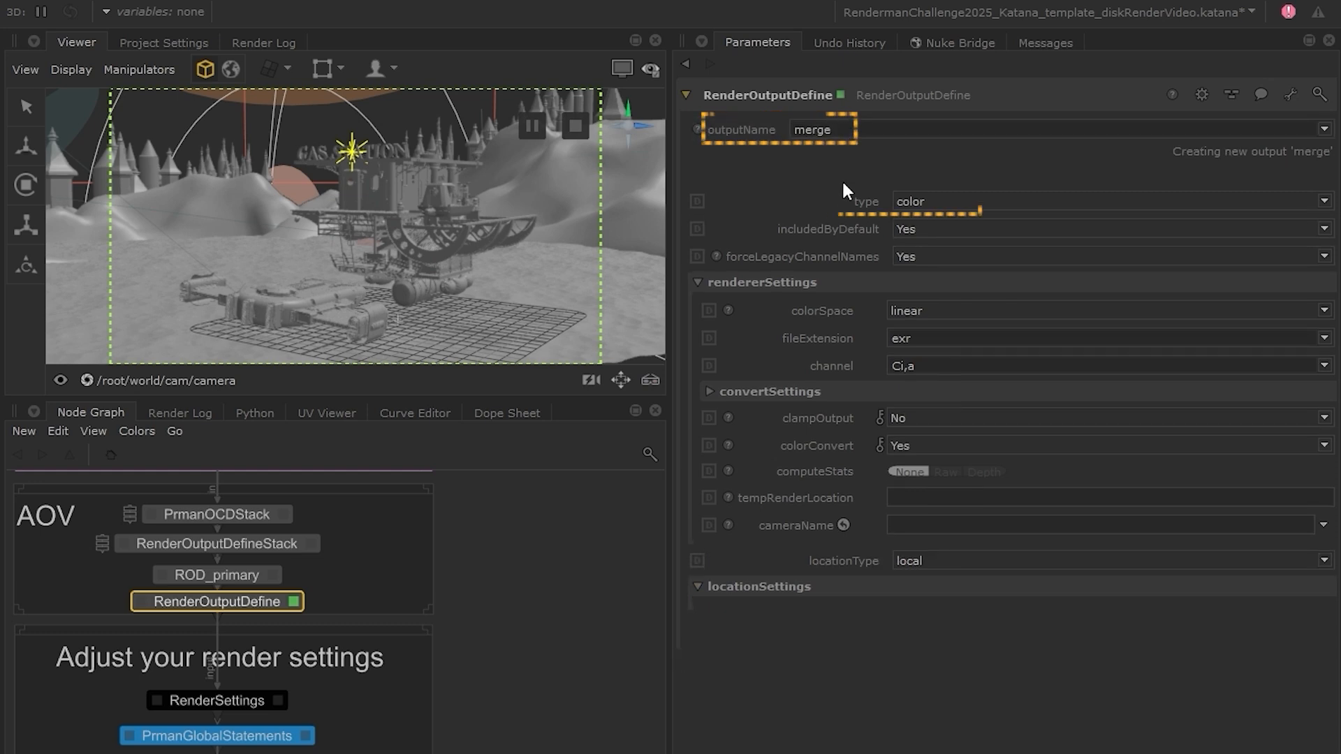
left_click(981, 198)
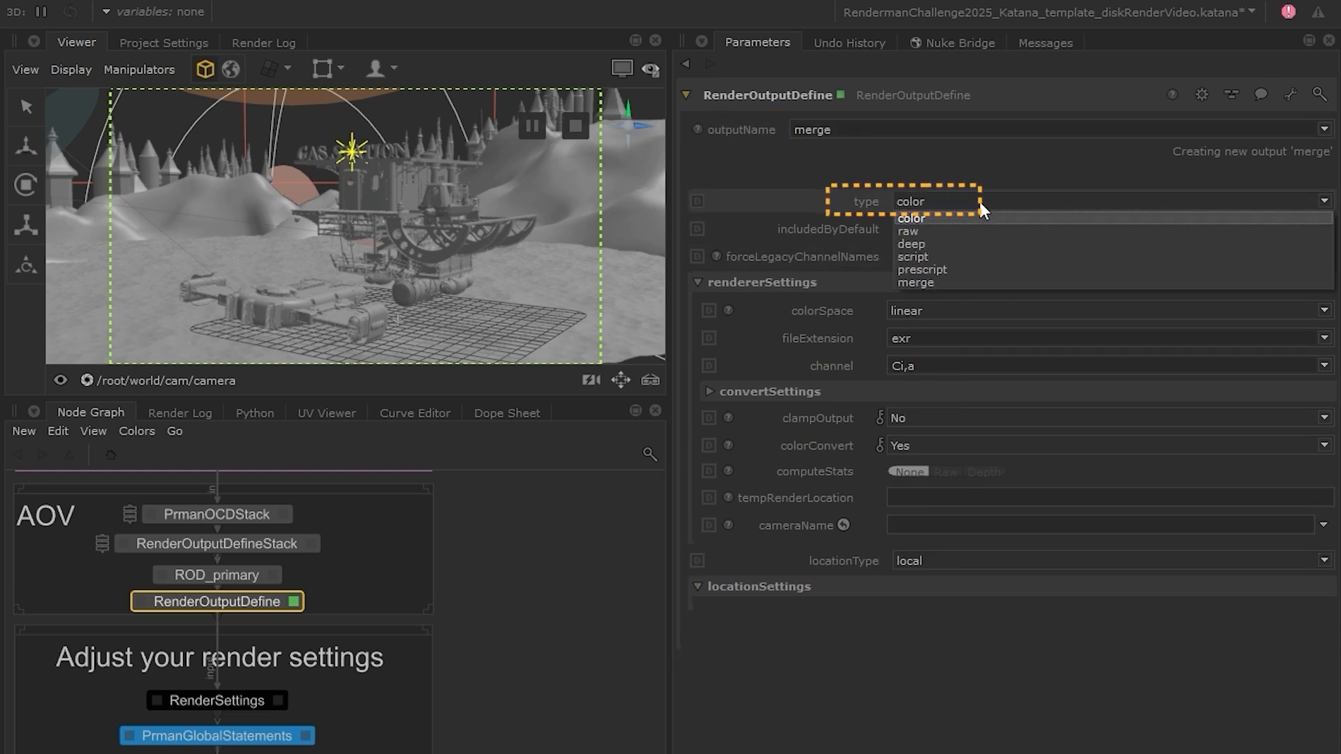
left_click(945, 282)
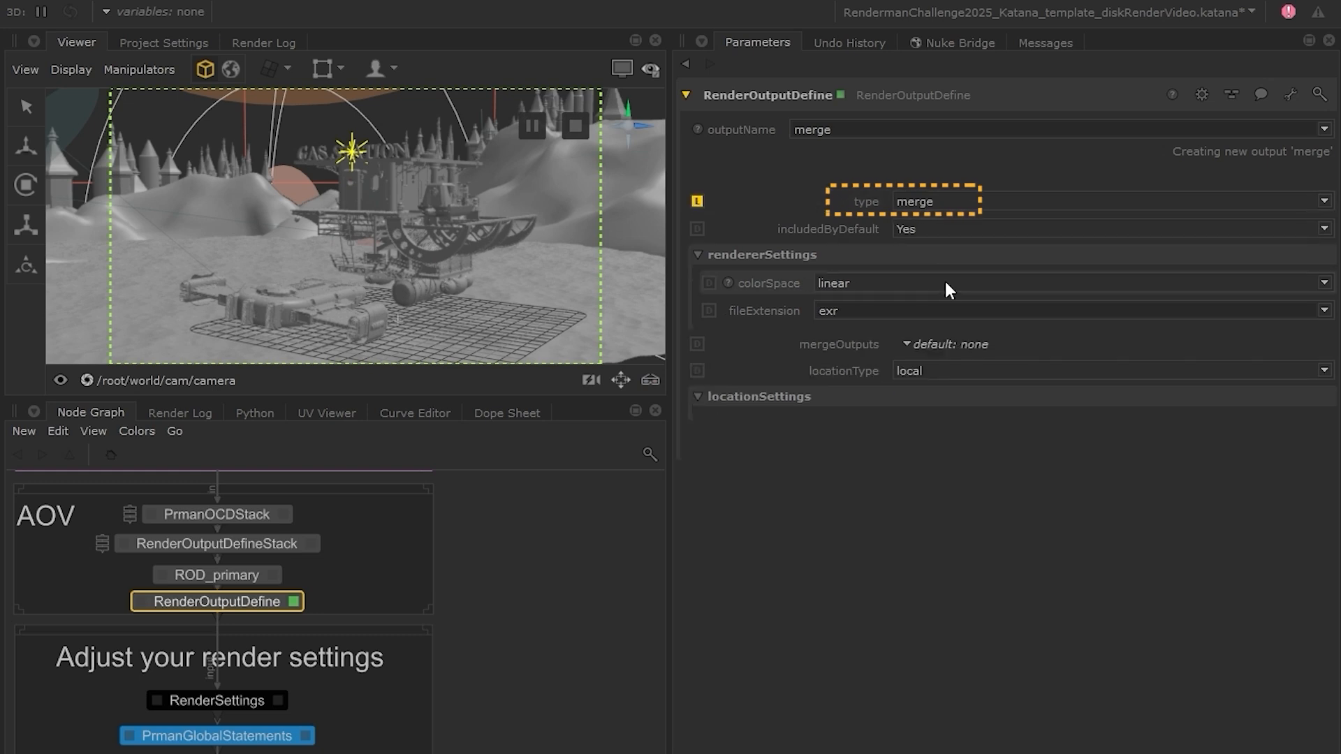
- Include primary, z, directDiffuse, directSpecular, emmisive and seaRed_lgt in the merge output's list of outputs to merge
left_click(922, 345)
left_click(908, 401)
left_click(908, 418)
left_click(908, 436)
left_click(908, 454)
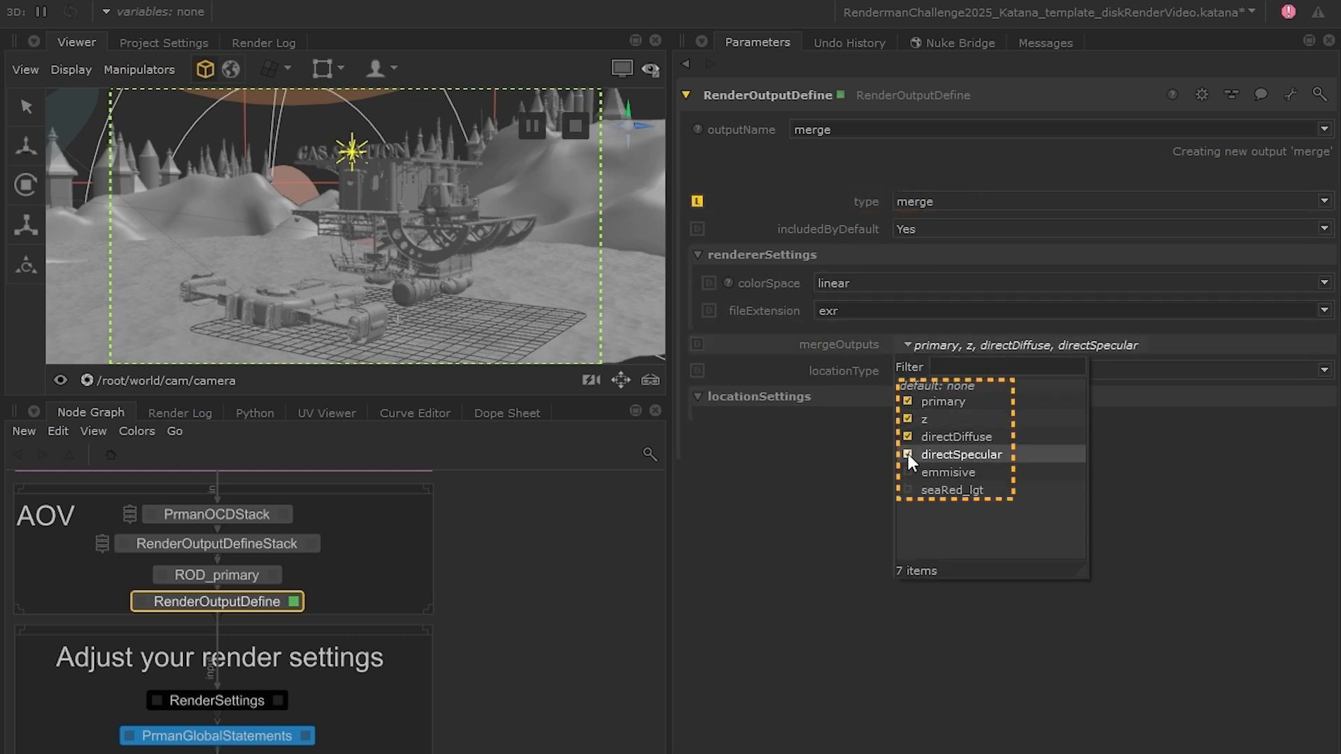
left_click(907, 472)
left_click(908, 490)
left_click(759, 529)
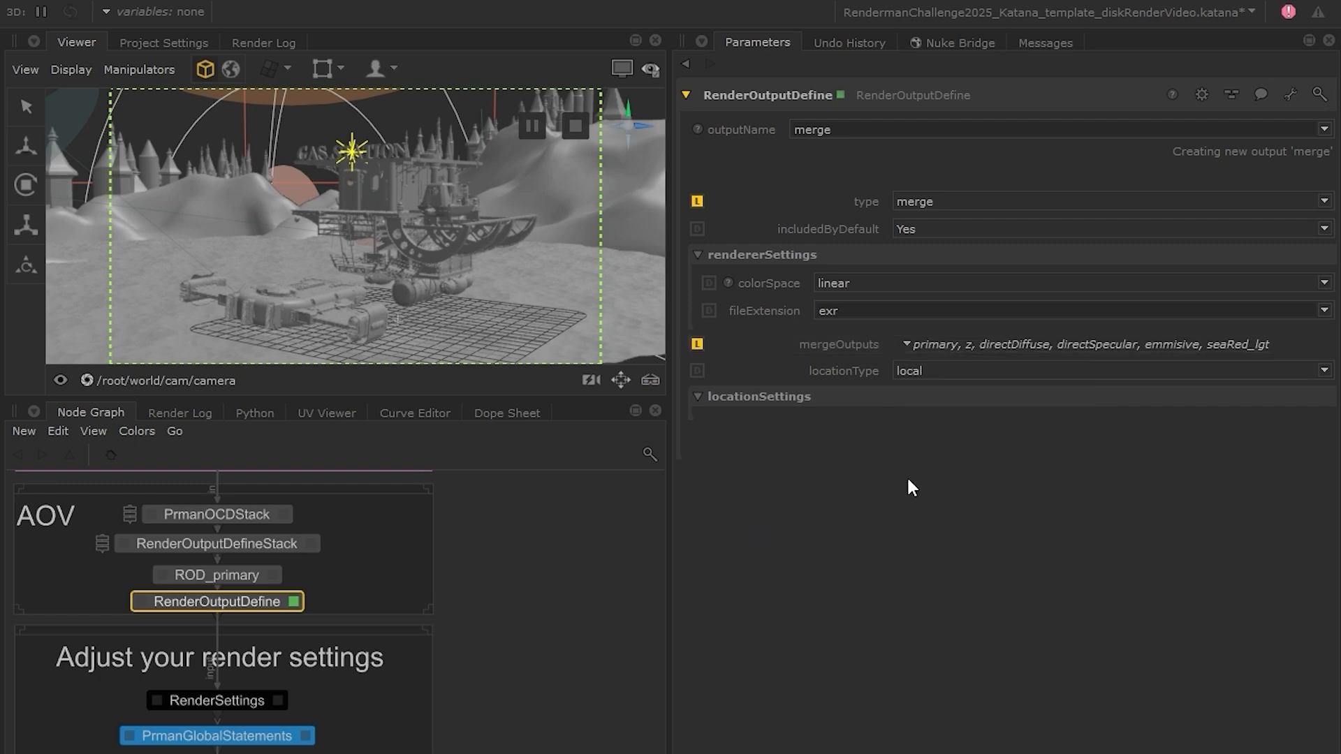
- Set the merge output's location type to file and its render location to first_contact_merge.exr in the renders folder
left_click(993, 370)
left_click(928, 386)
left_click(894, 424)
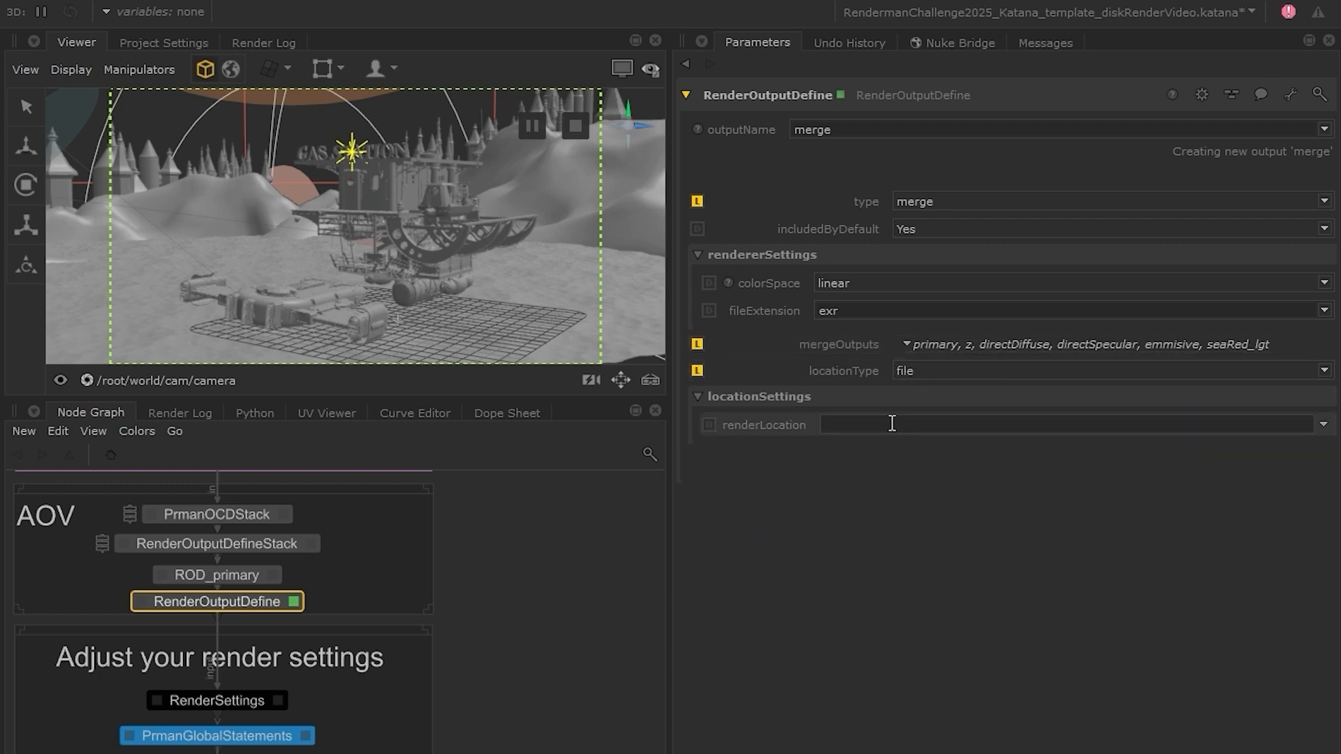
key("ctrl+v")
left_click(1285, 425)
key("BackSpace")
type("merge")
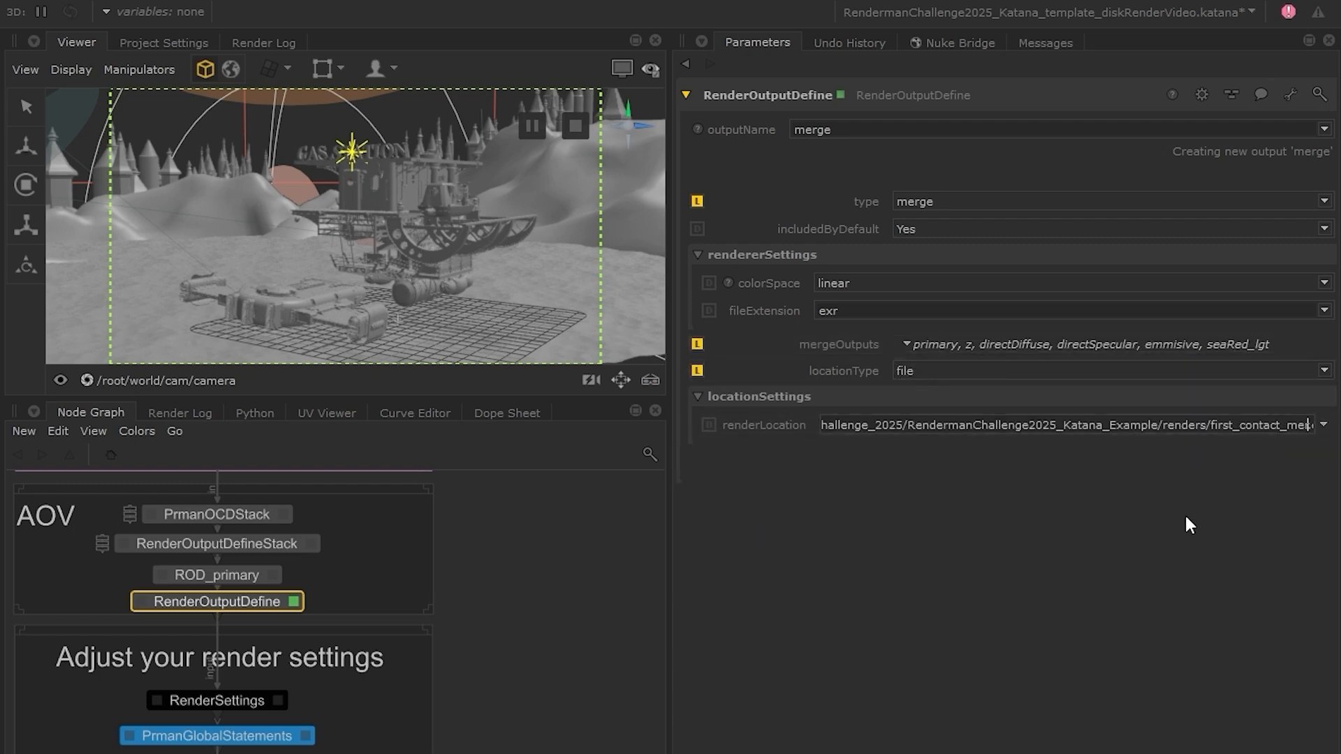
key("Return")
- Check the Render node's outputs and start a Disk Render from that node
middle_click_drag(689, 584, 672, 411)
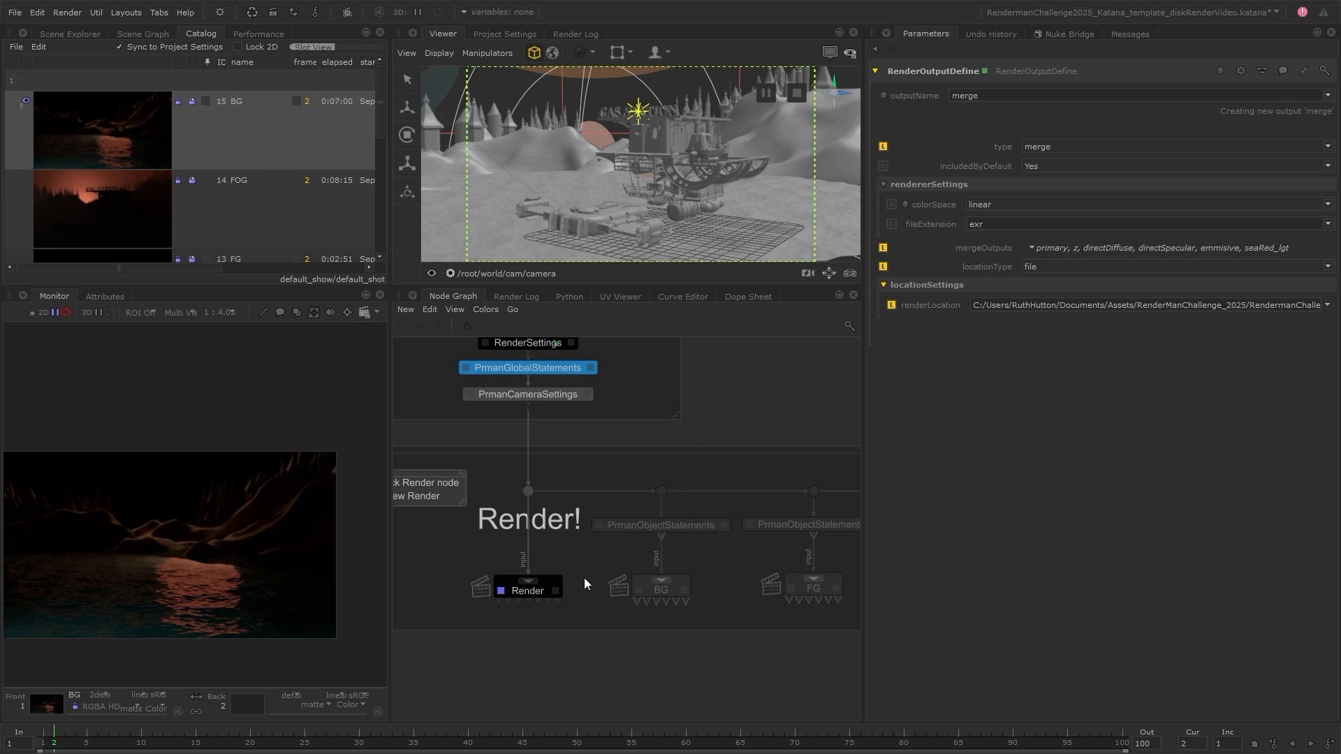
left_click(556, 590)
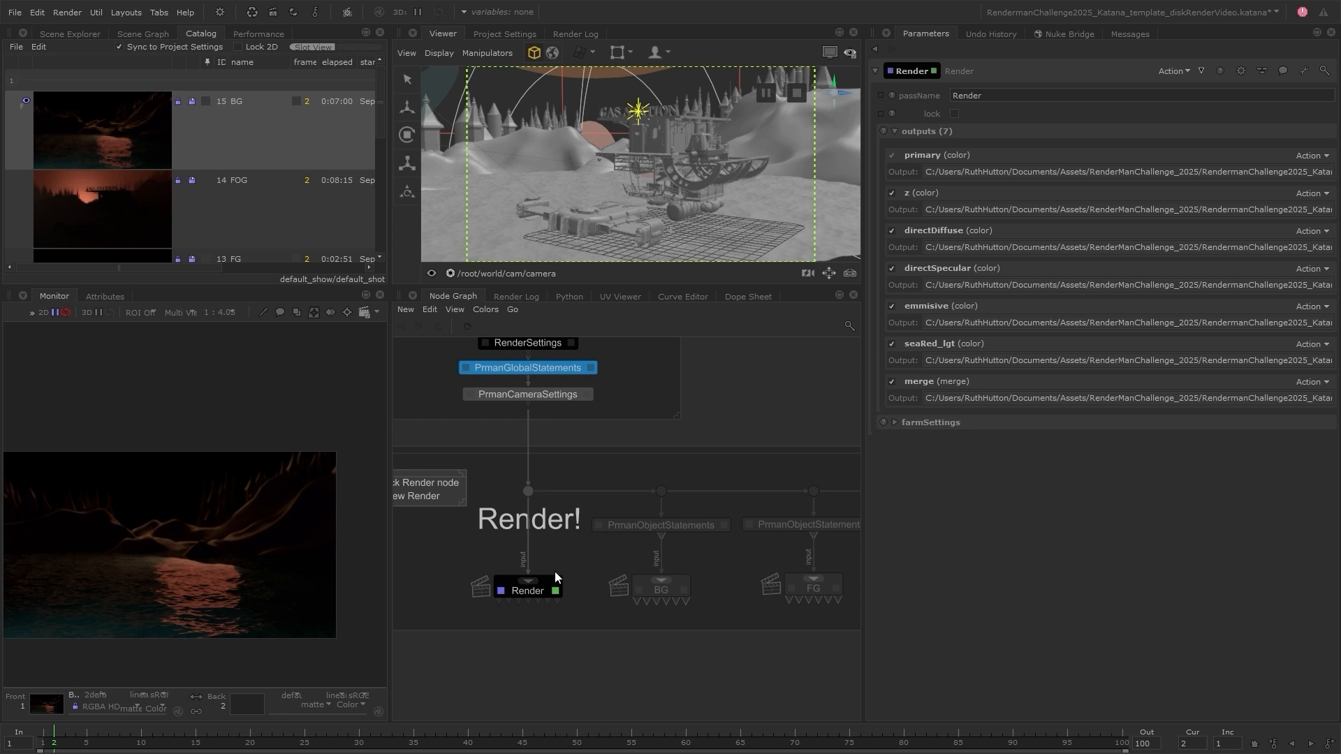
right_click(541, 589)
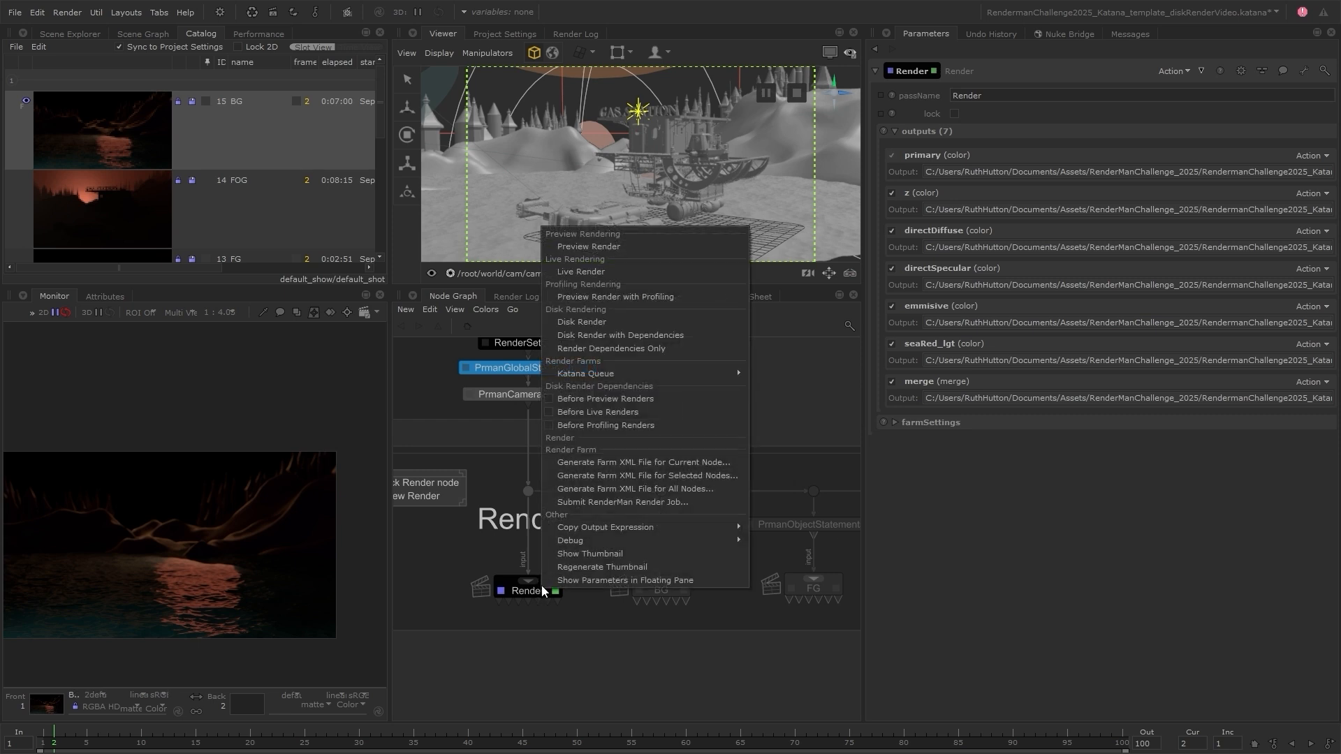
left_click(638, 322)
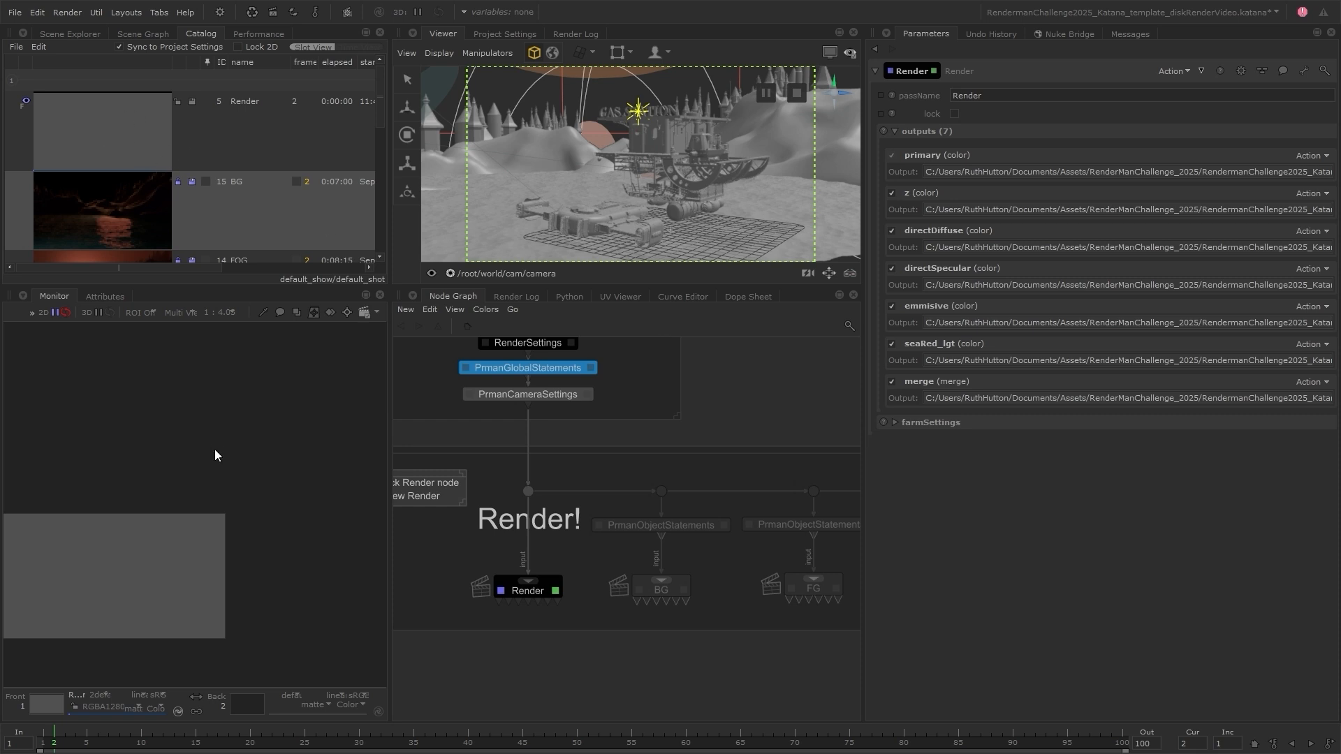
- Select the new Render entry in the catalog and show its render log, resizing the panes to read it
left_click(212, 140)
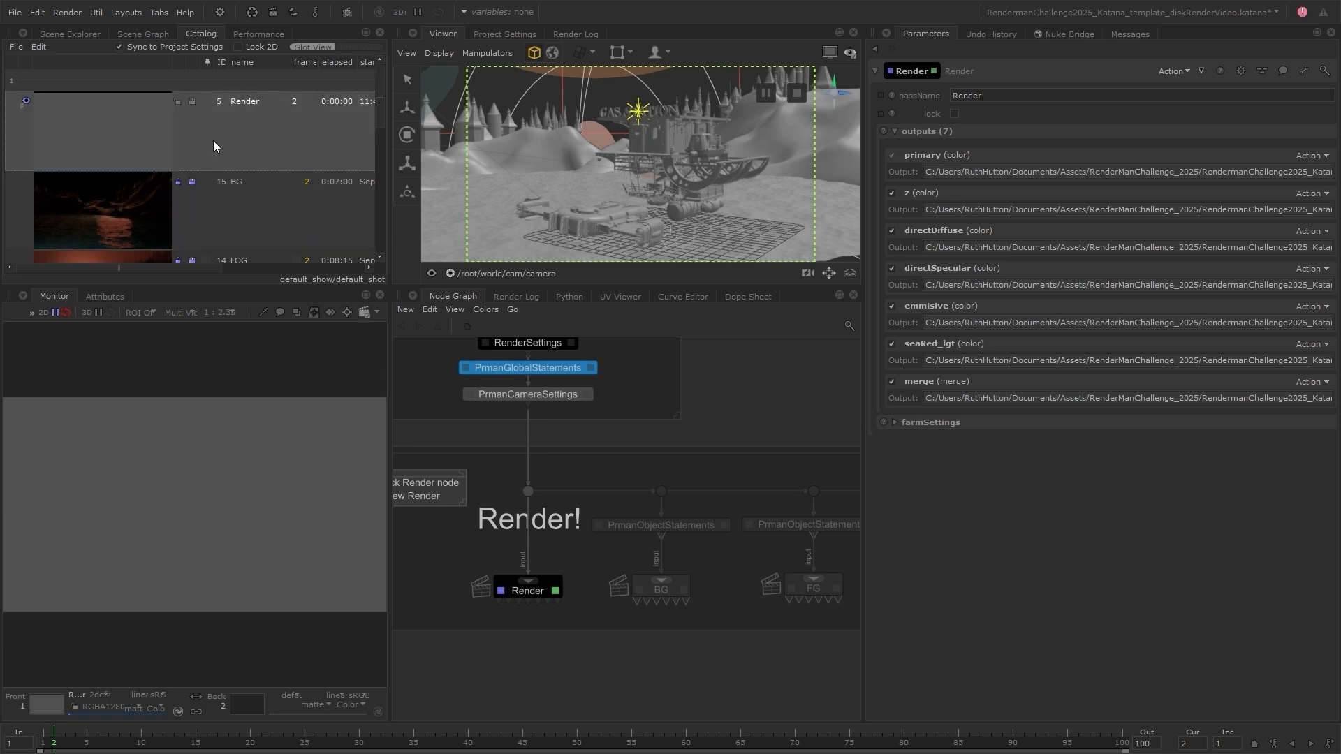
left_click(581, 33)
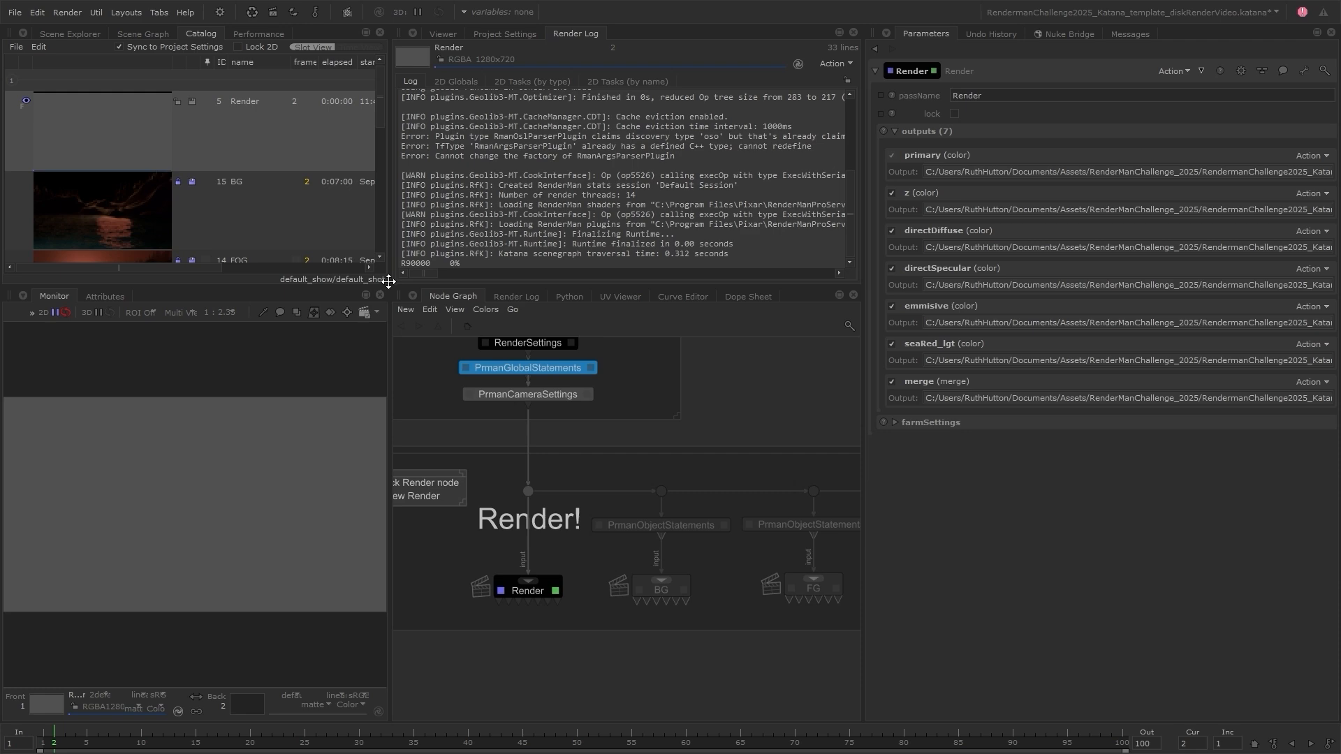
left_click_drag(389, 281, 382, 332)
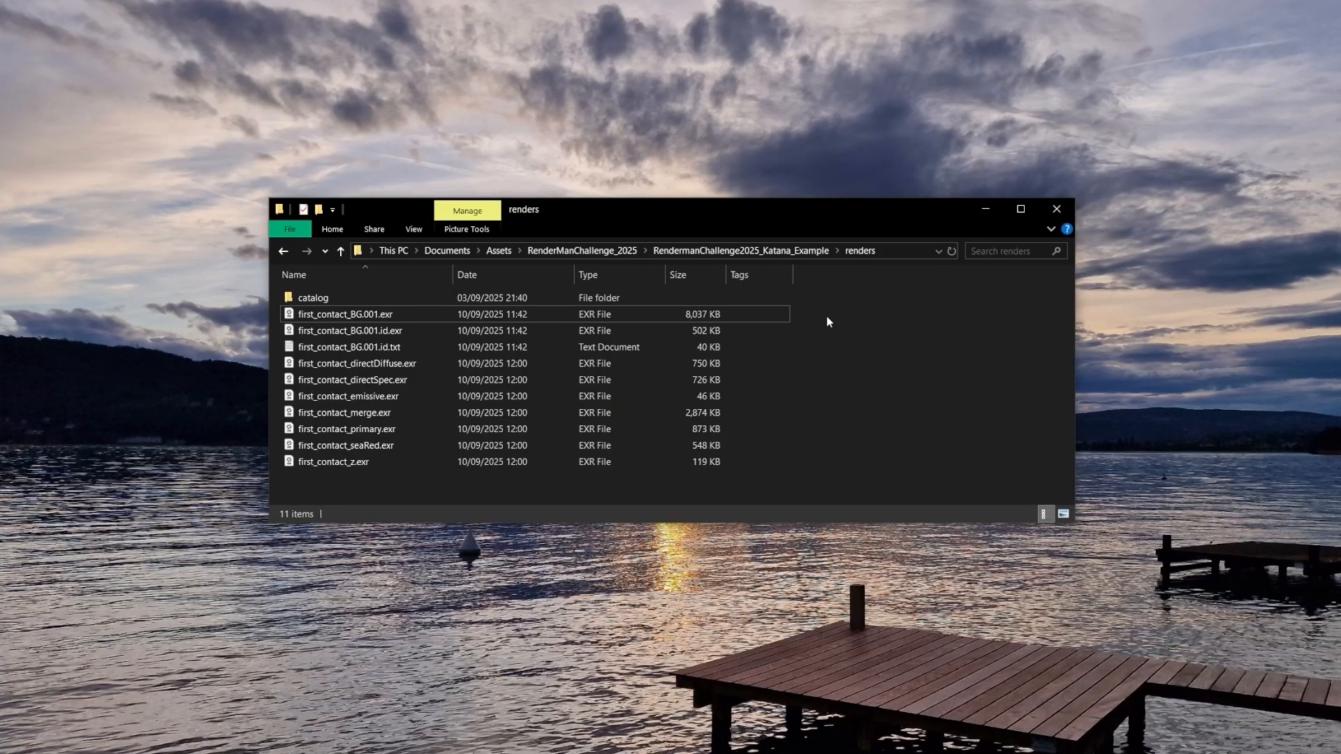
- Switch to File Explorer, examine the rendered files in the renders folder and pick out first_contact_merge.exr
left_click_drag(818, 314, 633, 479)
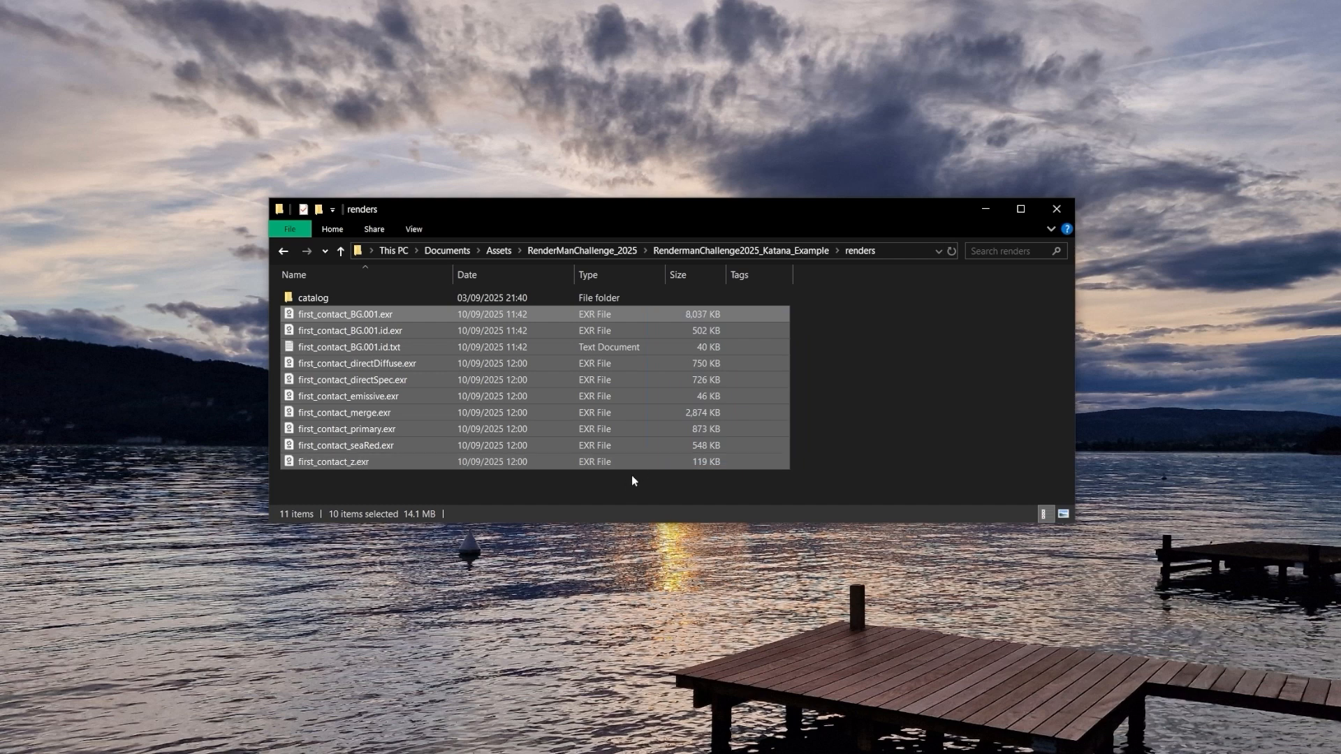
left_click(615, 501)
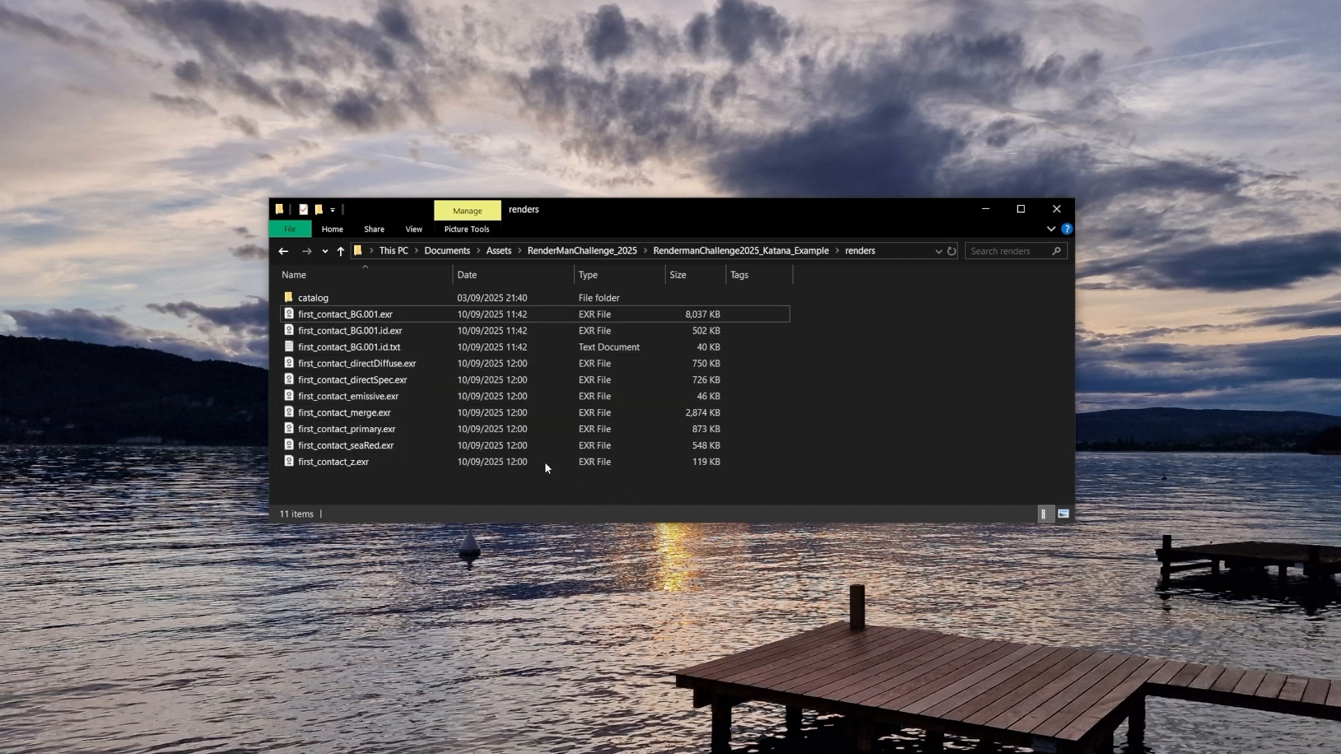
left_click(428, 415)
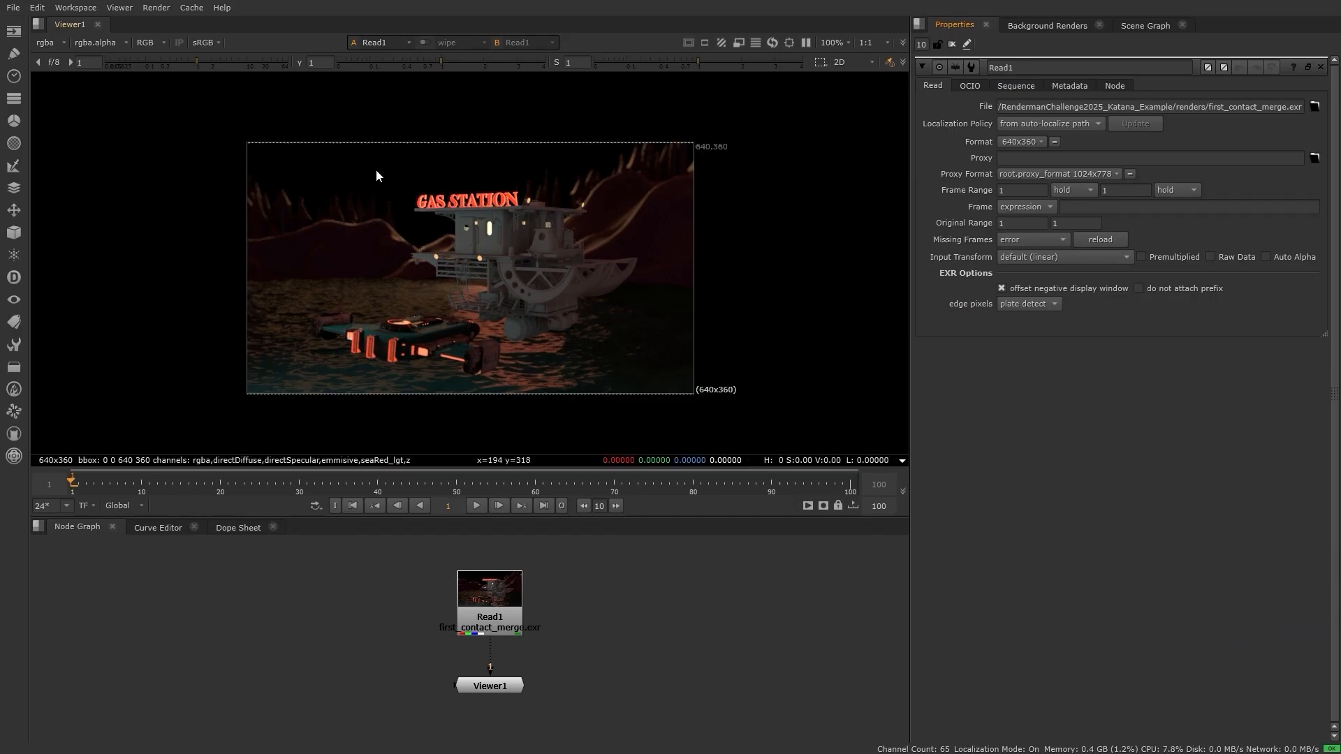
- Switch to Nuke and view the directDiffuse and directSpecular layers of first_contact_merge.exr in the viewer
left_click(64, 46)
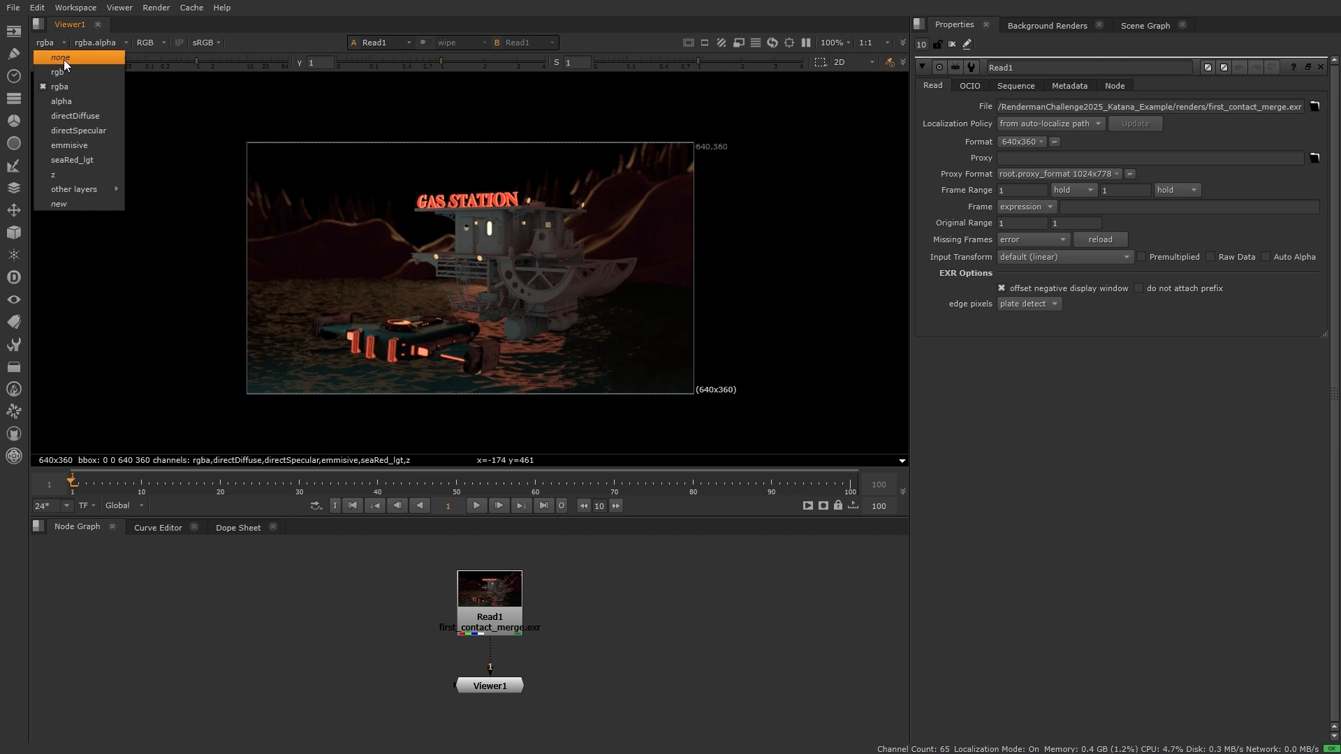
left_click(67, 110)
left_click(61, 45)
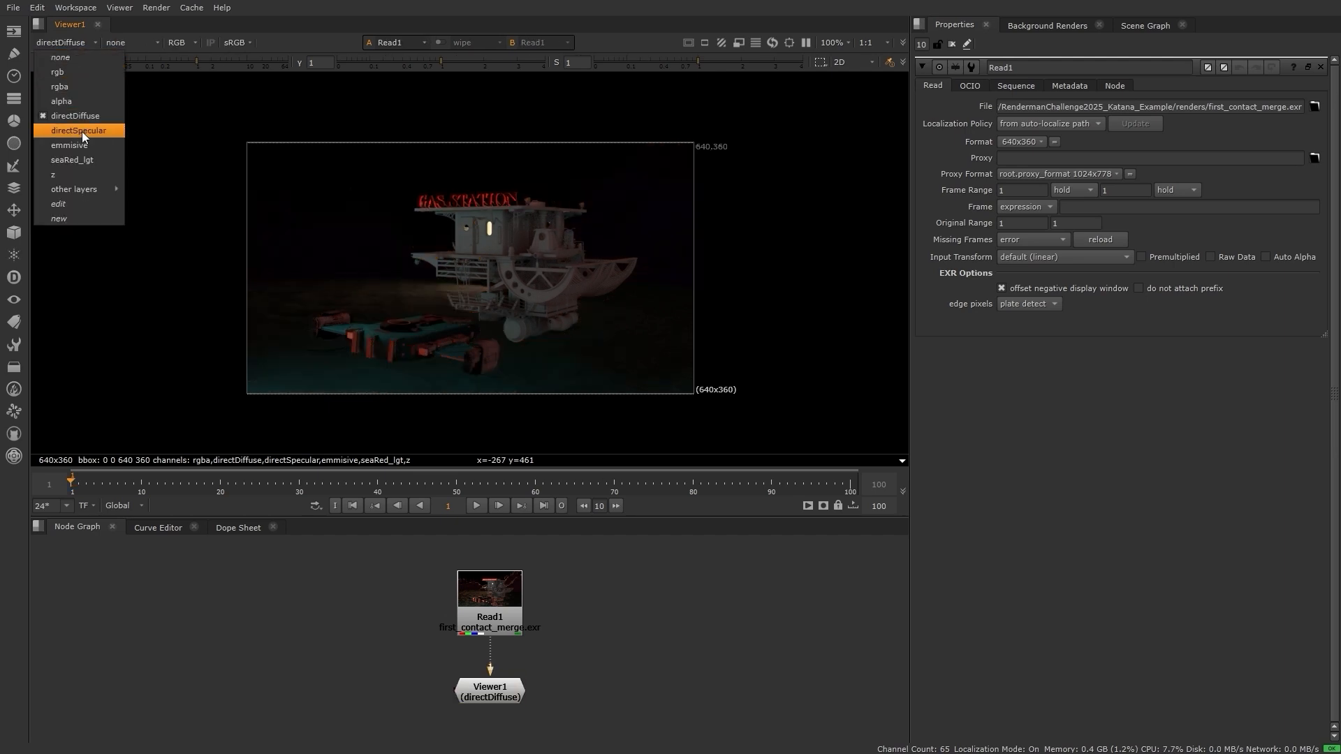
left_click(78, 131)
left_click(86, 45)
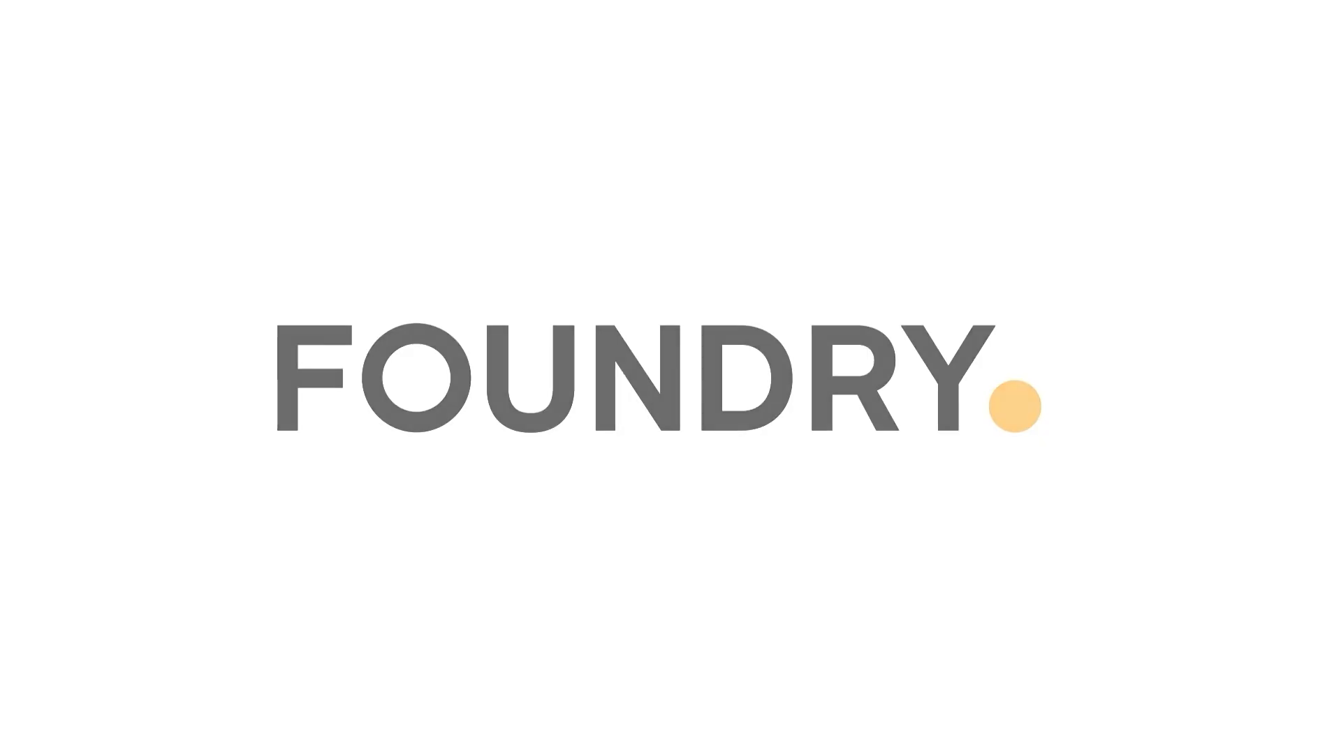